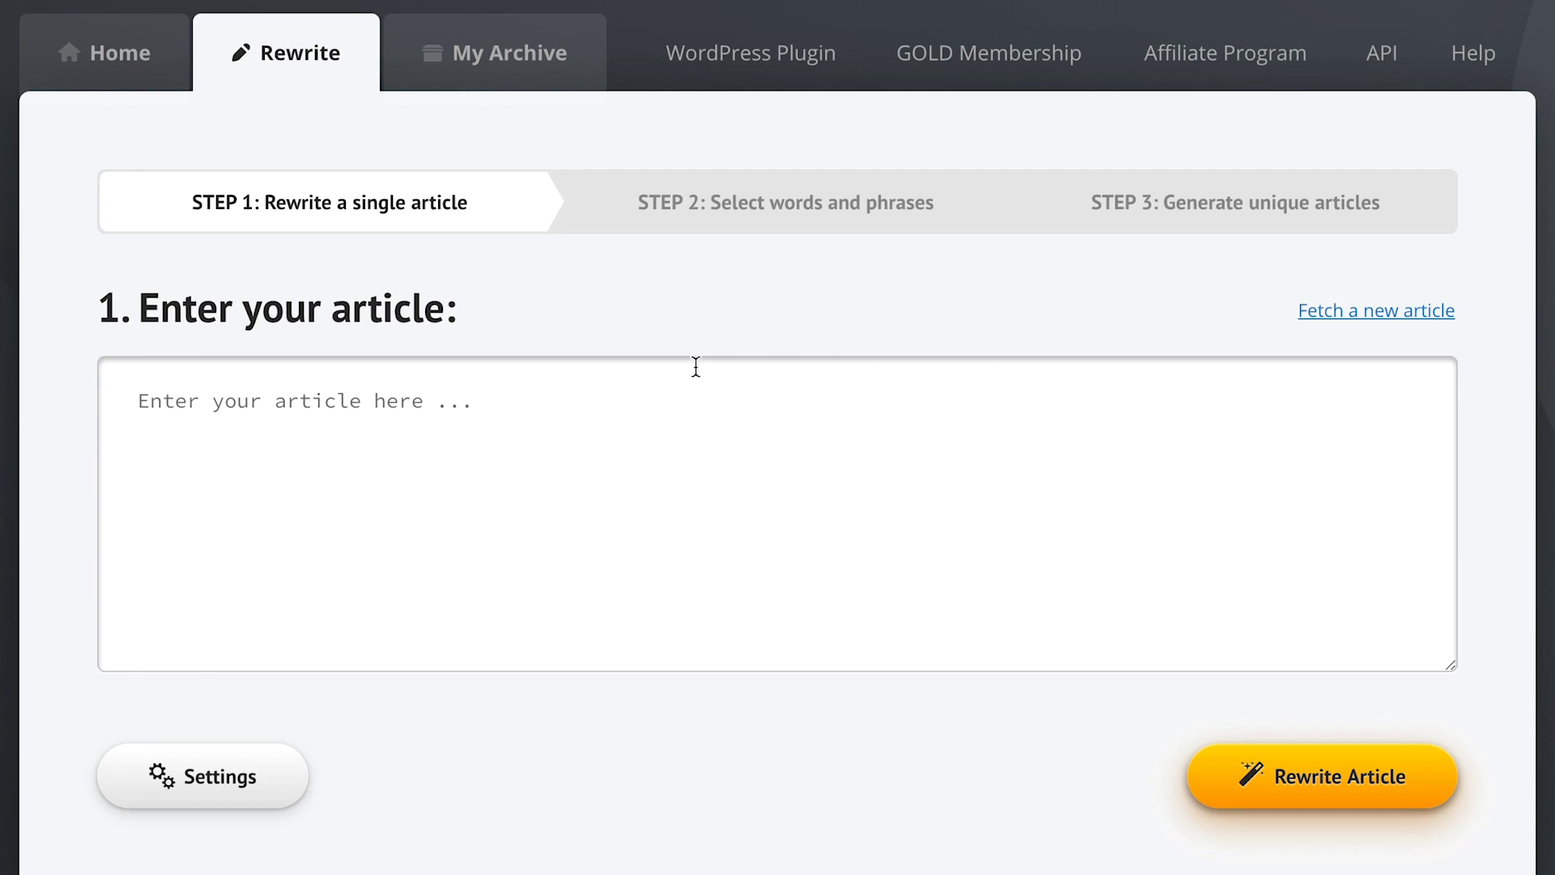
Step: Fetch articles for the search term "guitar lessons" and insert the article "Learning the Basics of the Guitar"
click(165, 410)
click(1320, 315)
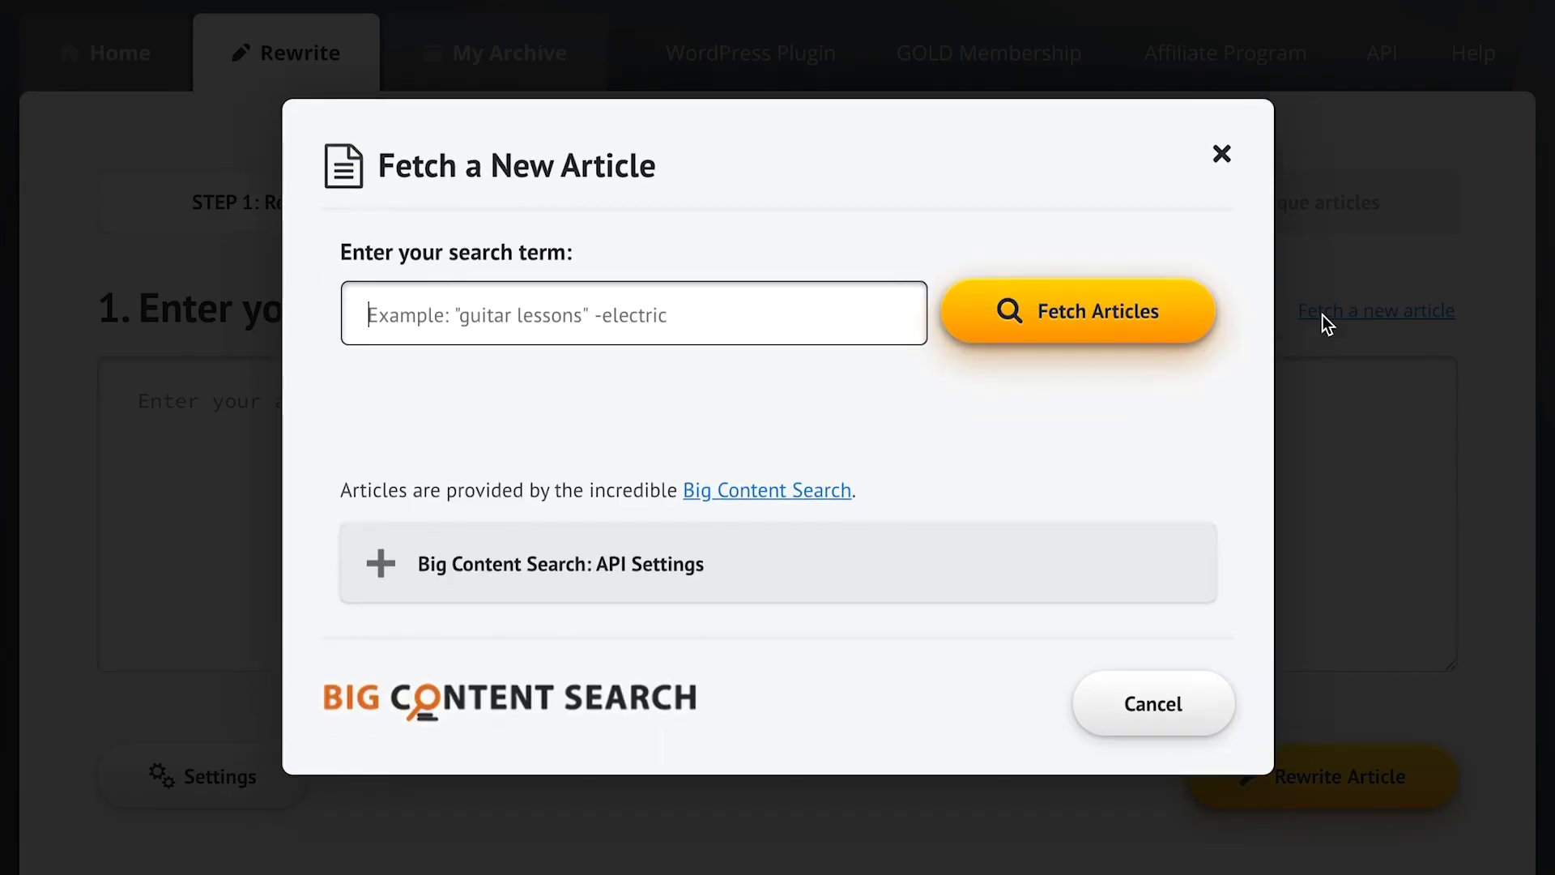
text(guitar lessons)
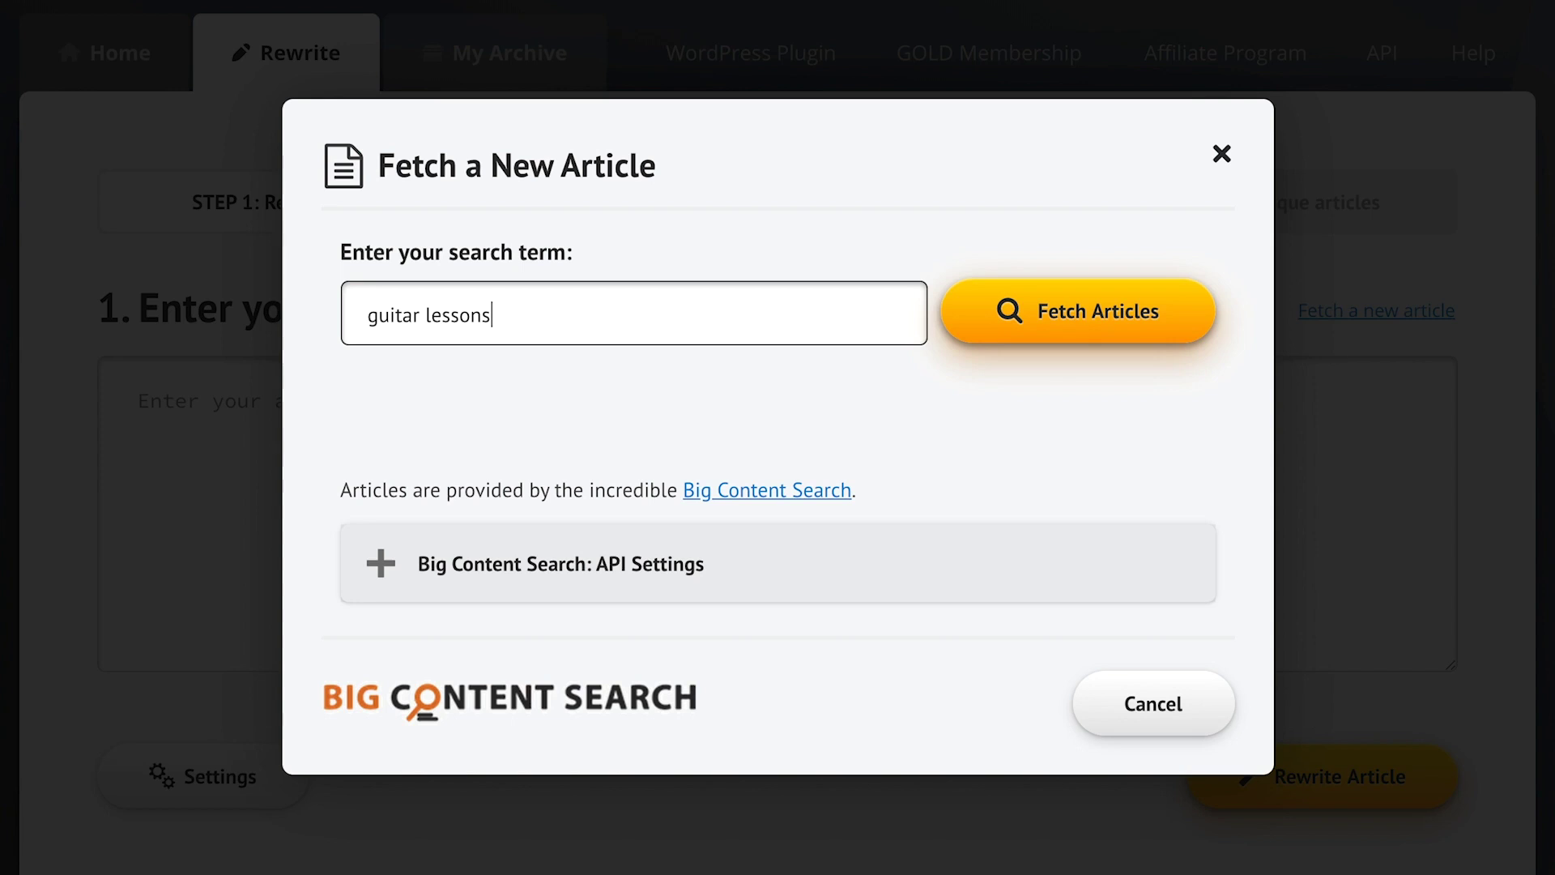
click(1145, 326)
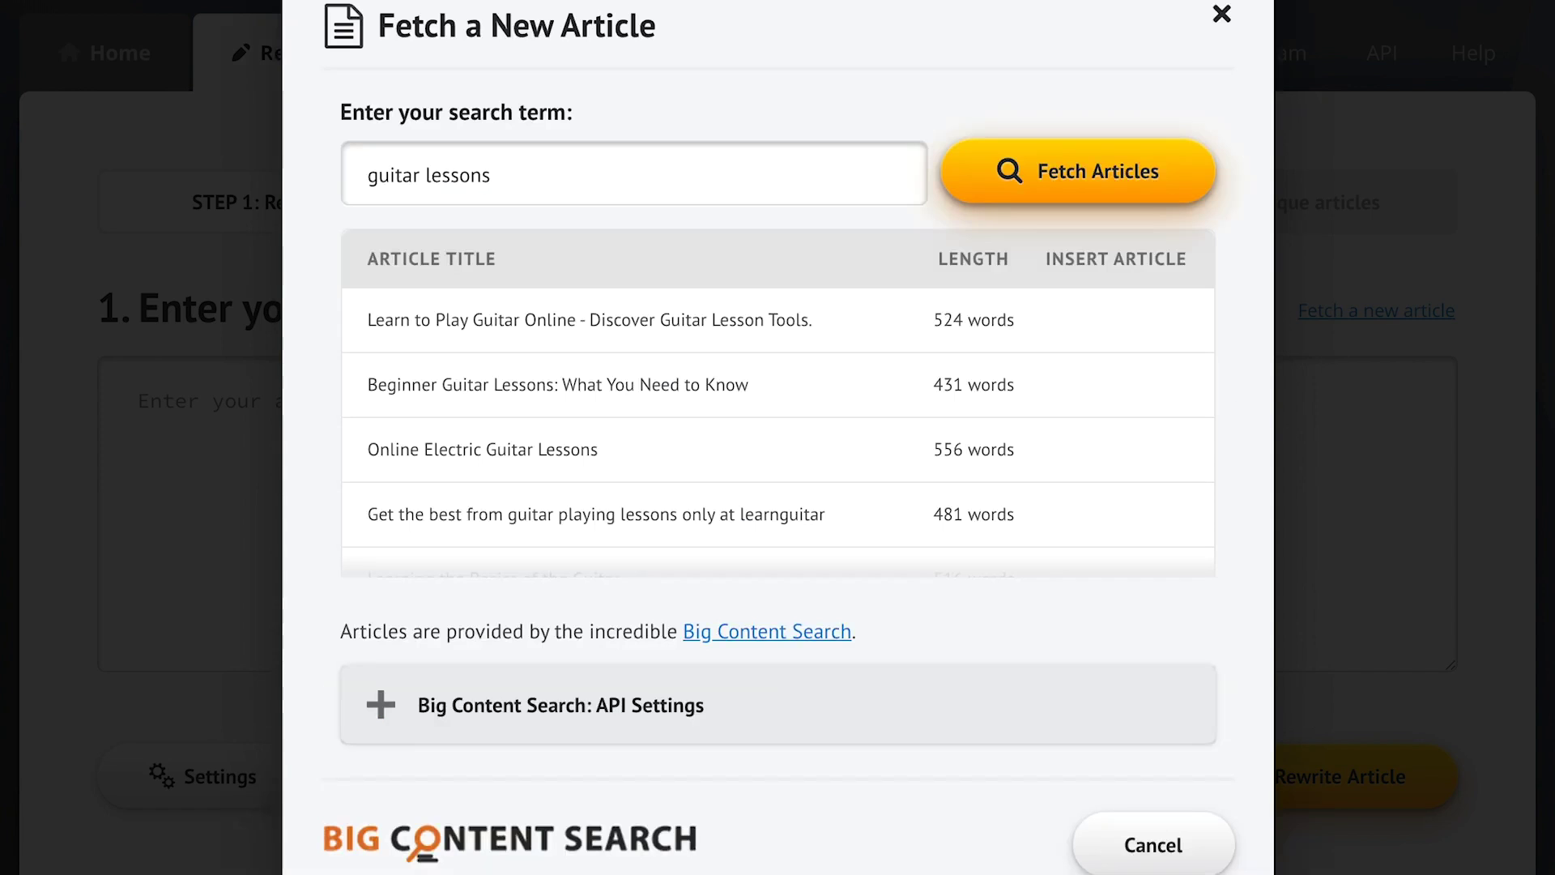
scroll(989, 410, down, 3)
mouse_move(989, 411)
click(1124, 413)
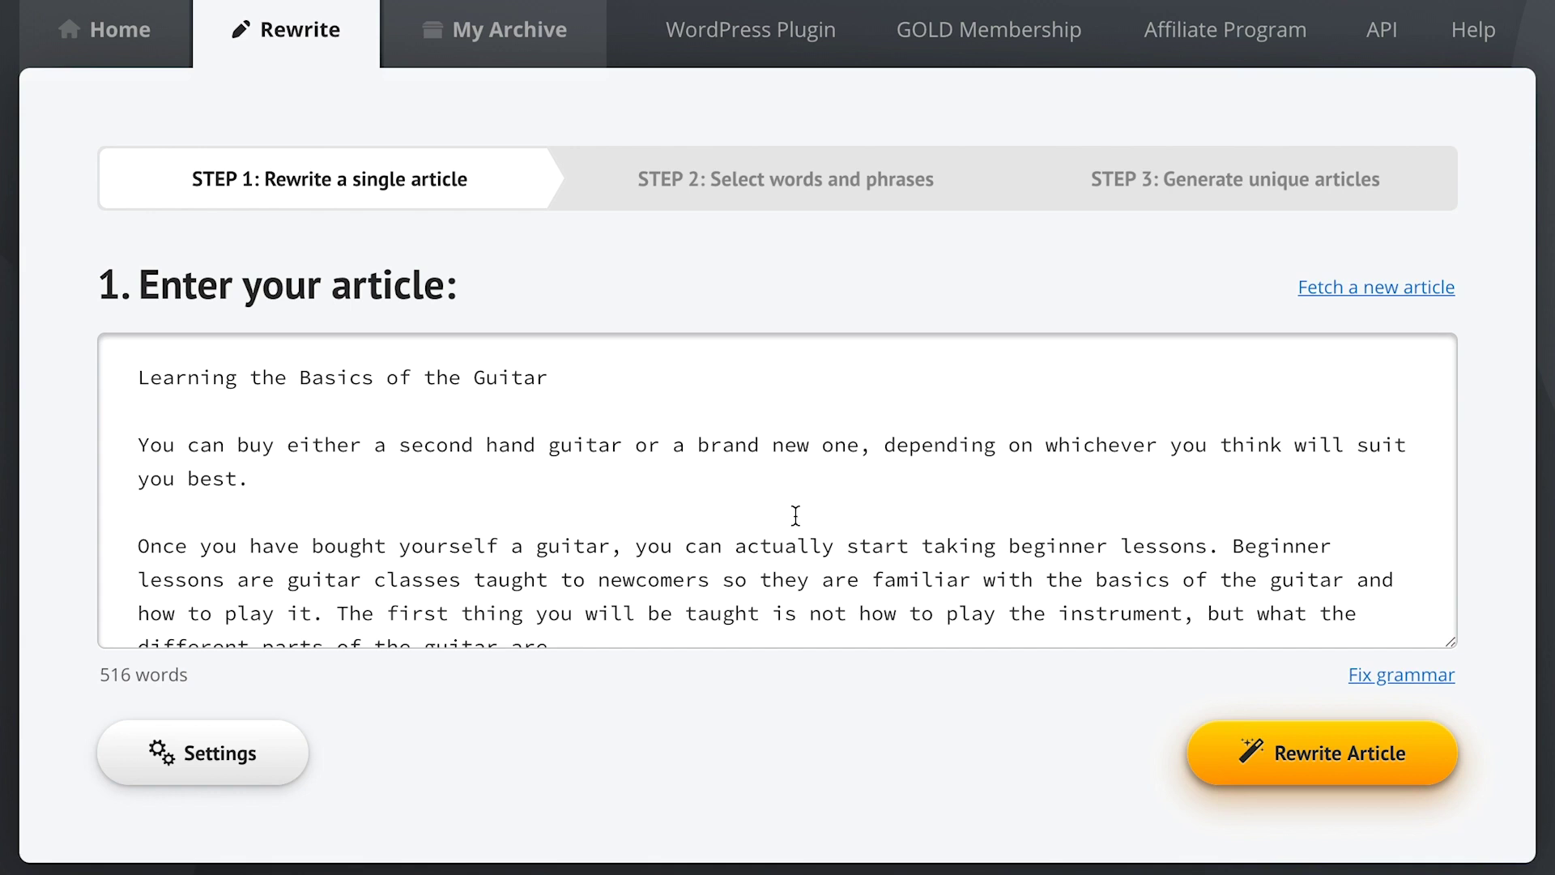
Step: Insert two sentences above the article's title, about relaxing with a book while the kids book a vacation and about a movie with wine, beer, or whiskey
click(142, 377)
text(John can relax and read a book because his kids can book the vacation for him.  Once it's booked, he will enjoy an excellent movie and drink wine, beer, or whiskey.)
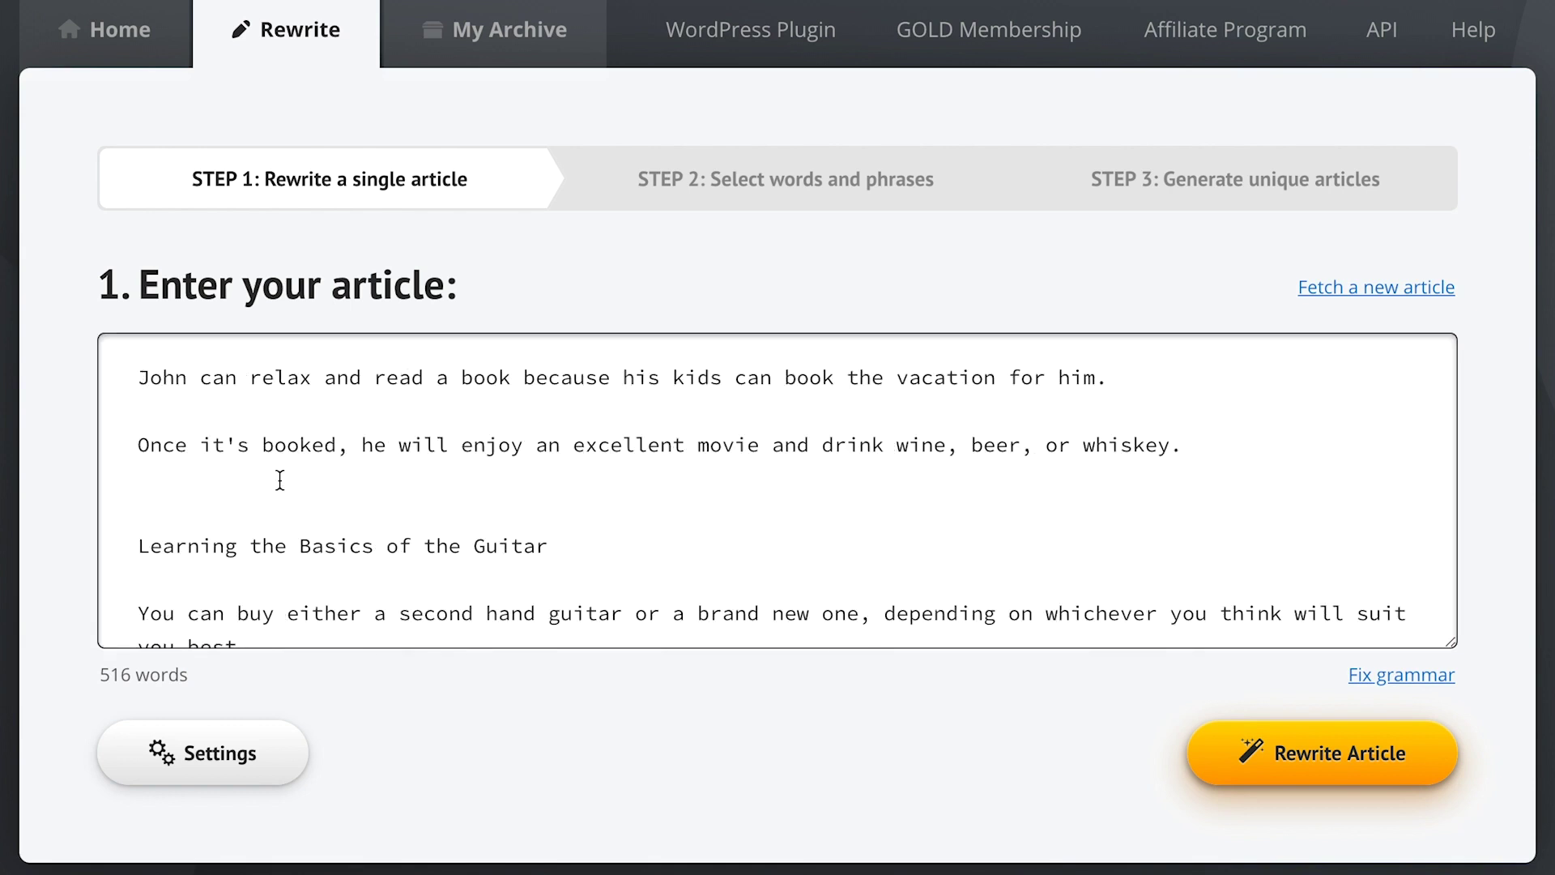
click(817, 710)
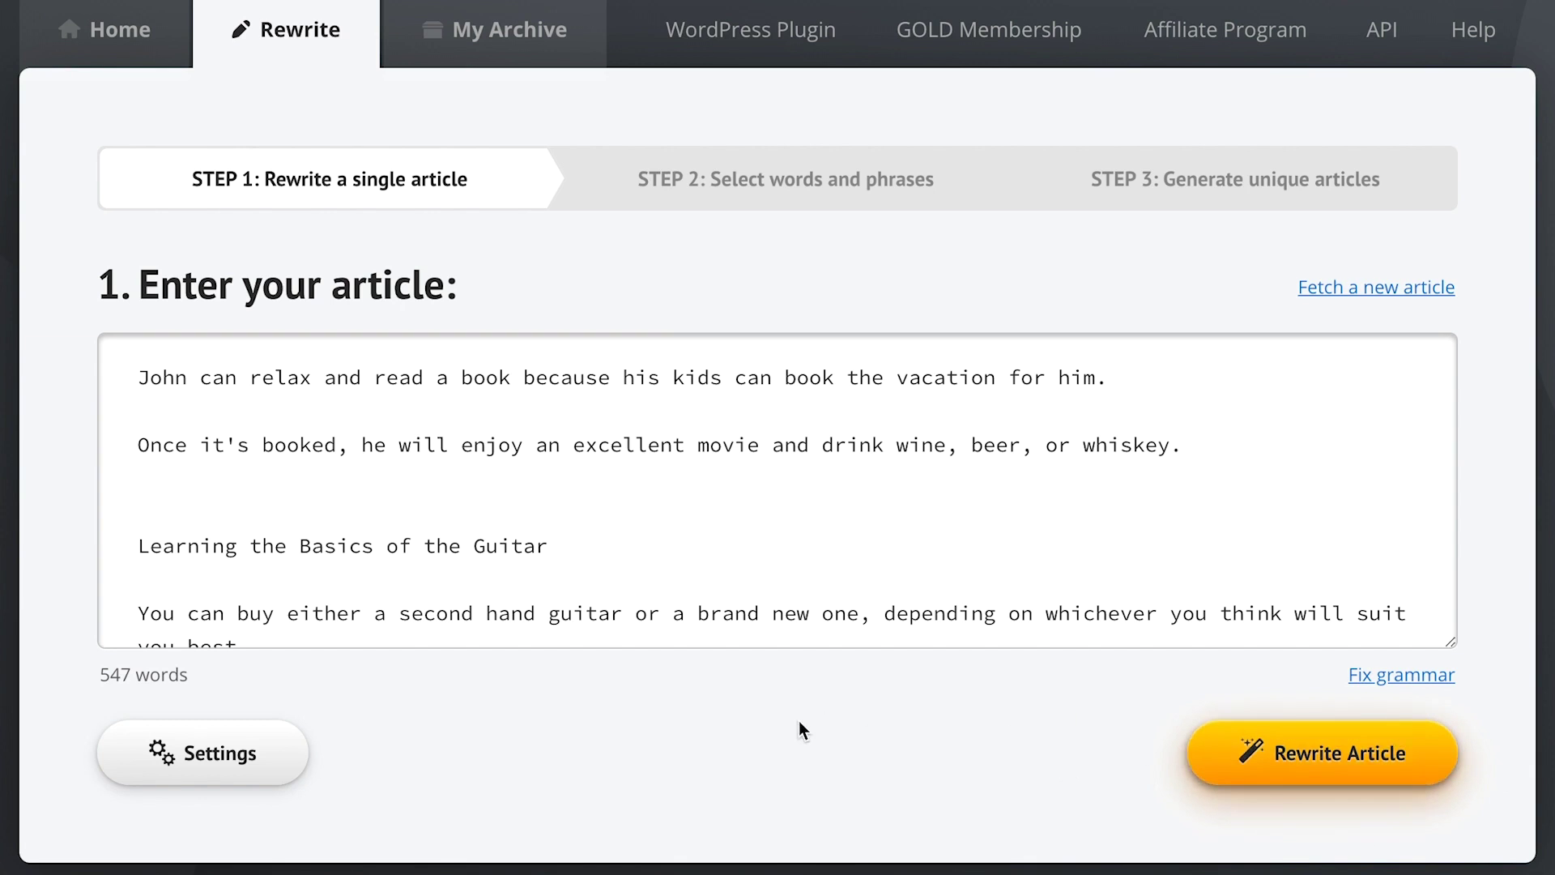
Step: Enable automatically changing the structure of phrases and sentences in the settings, and proceed to rewriting the article
click(195, 757)
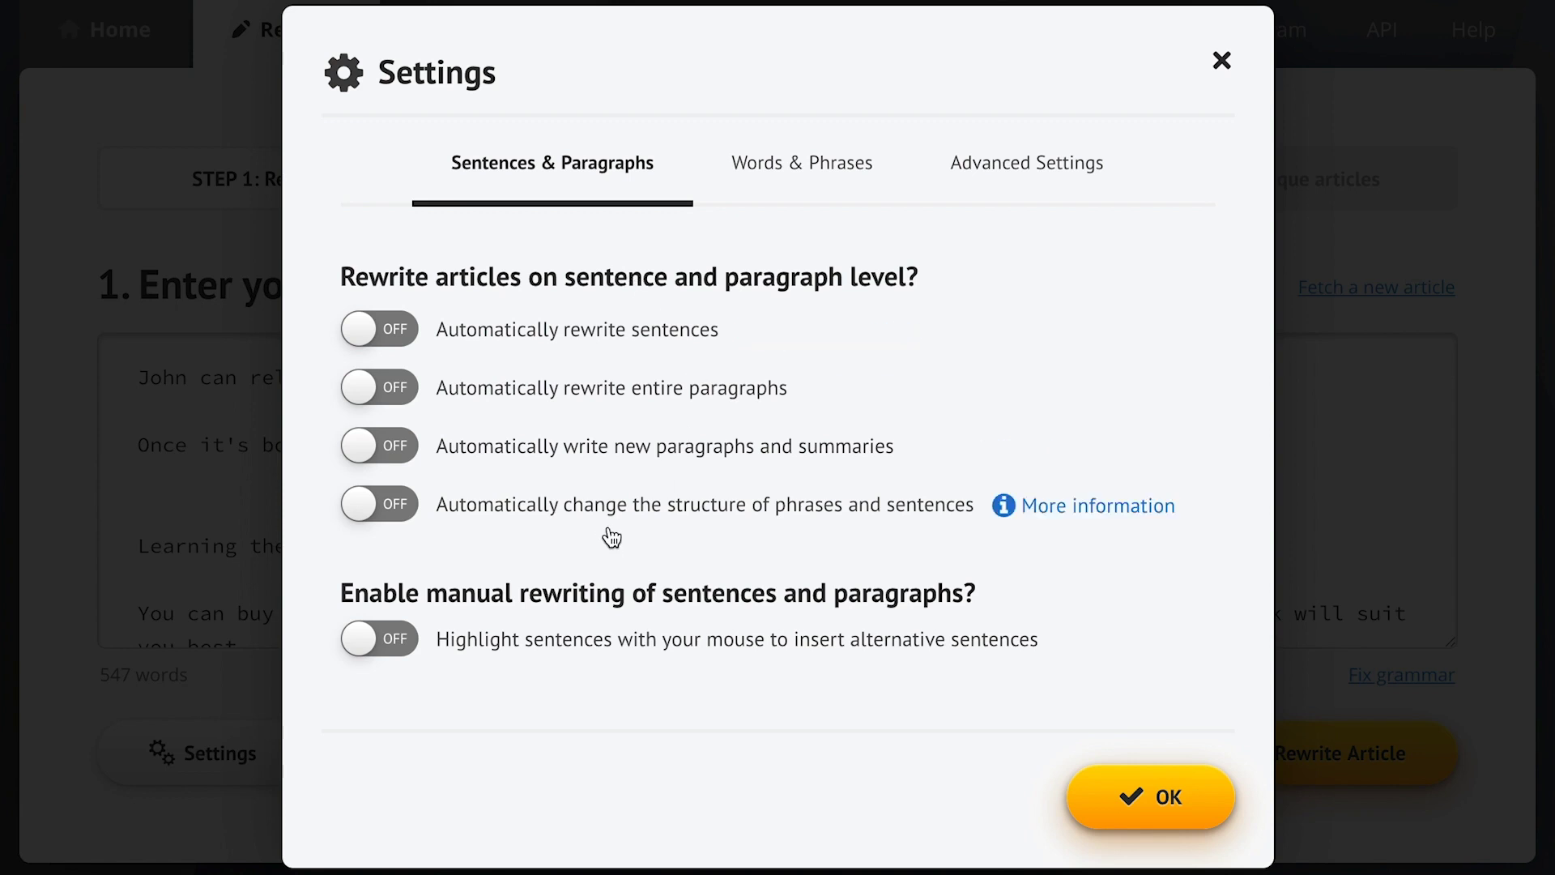
click(563, 512)
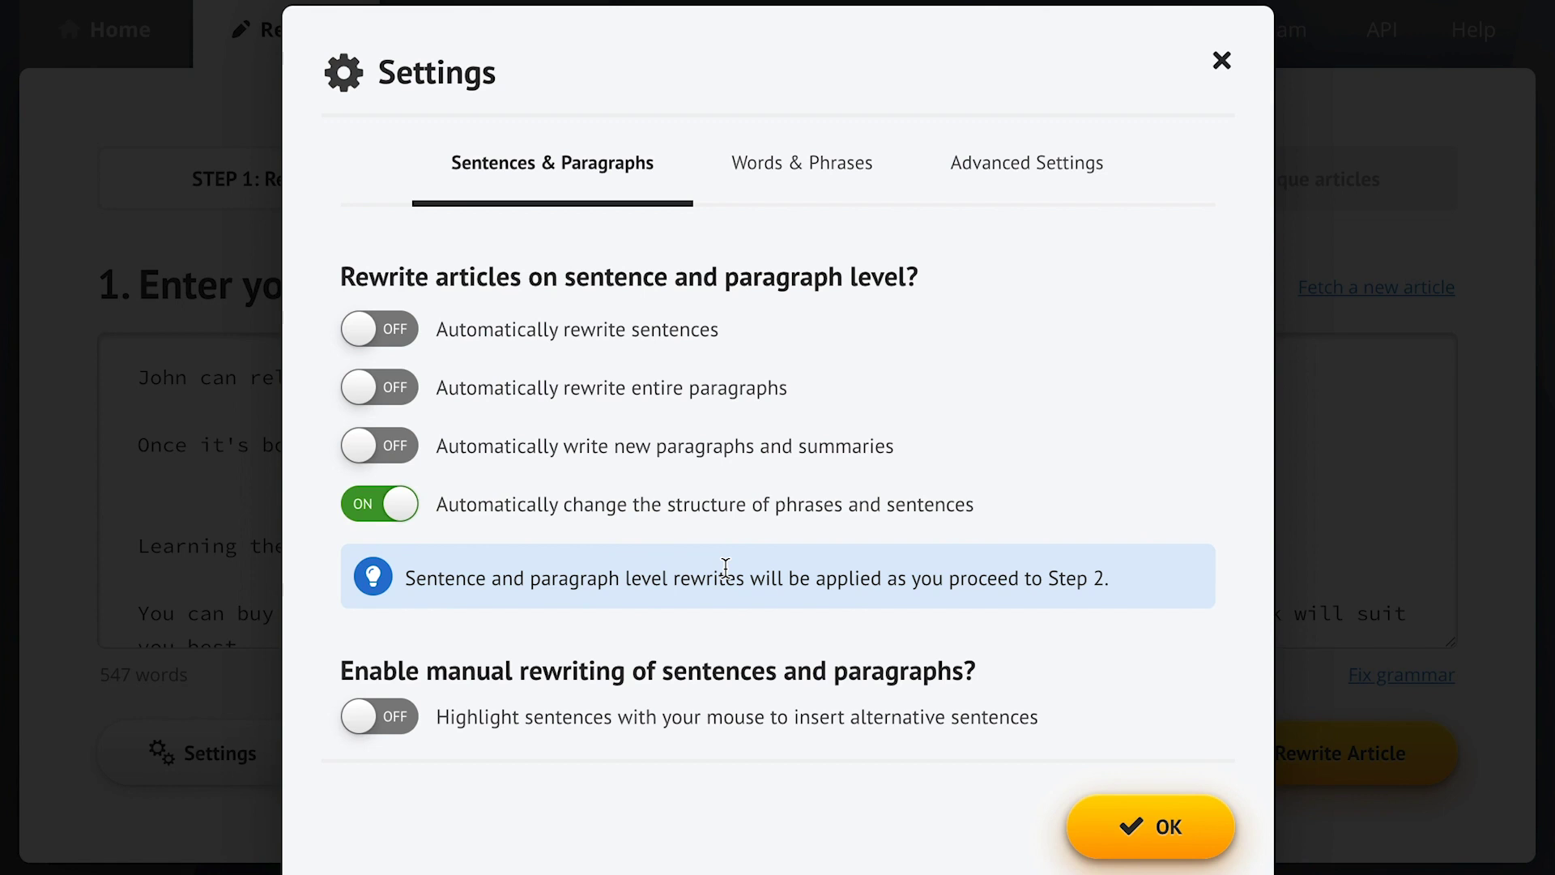
click(1052, 510)
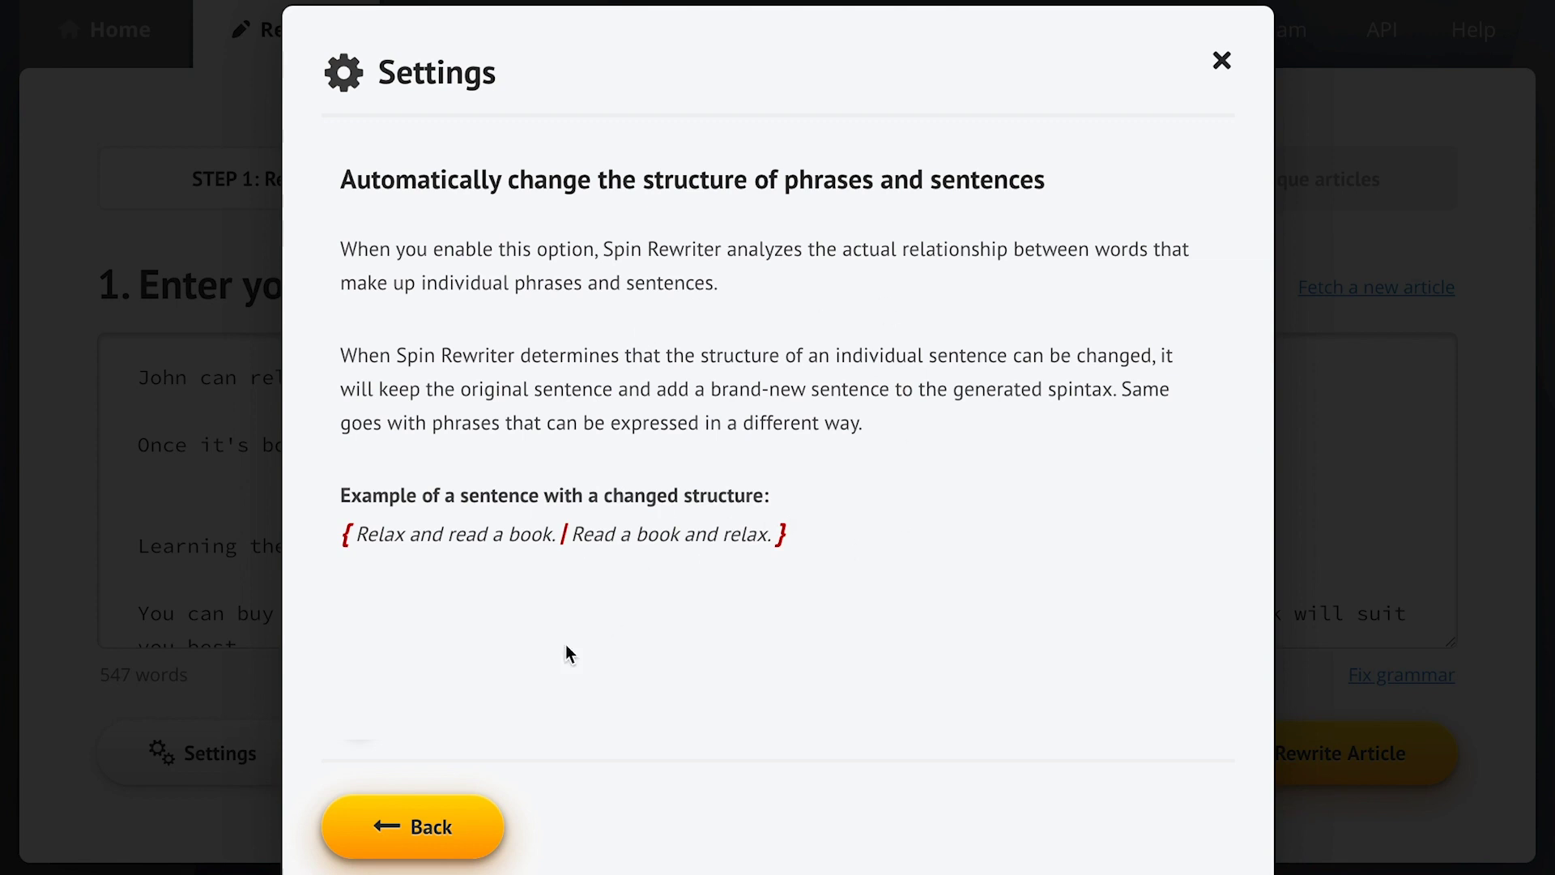
click(419, 826)
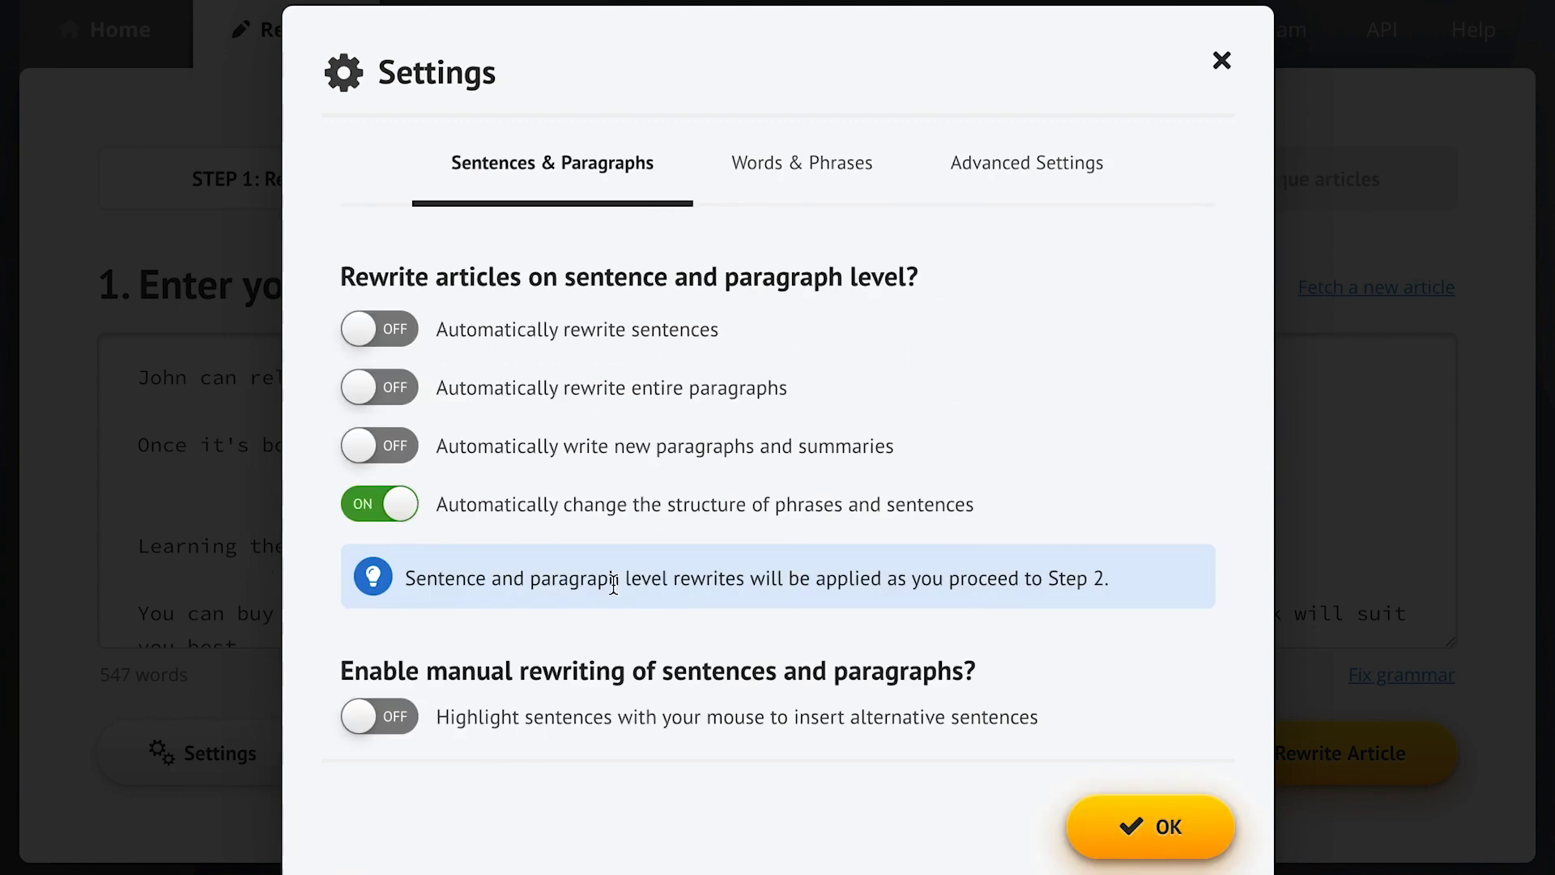
click(787, 196)
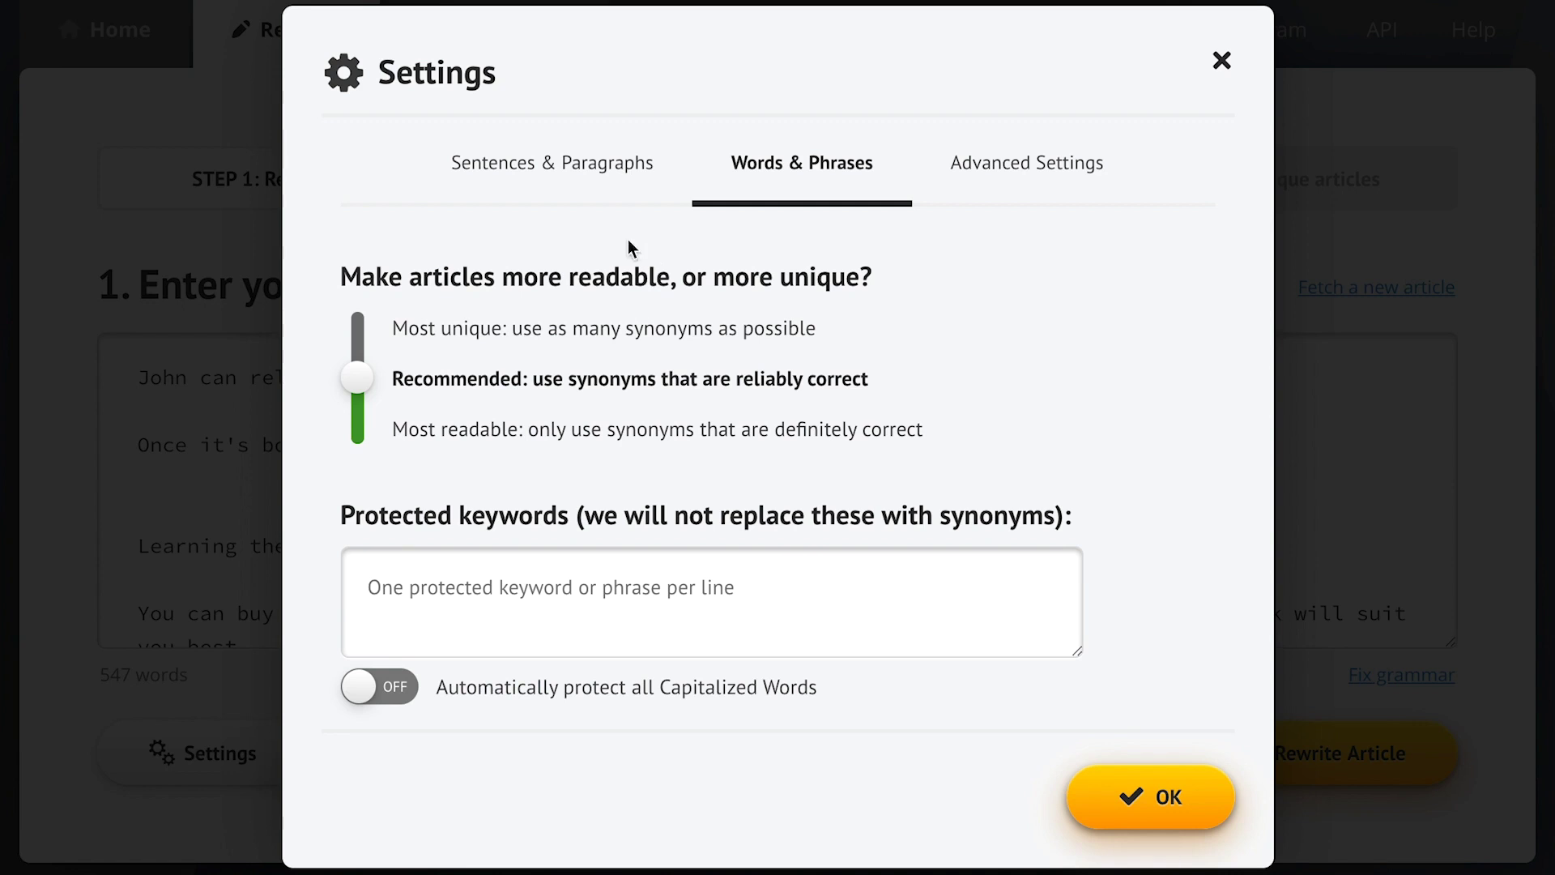
click(555, 164)
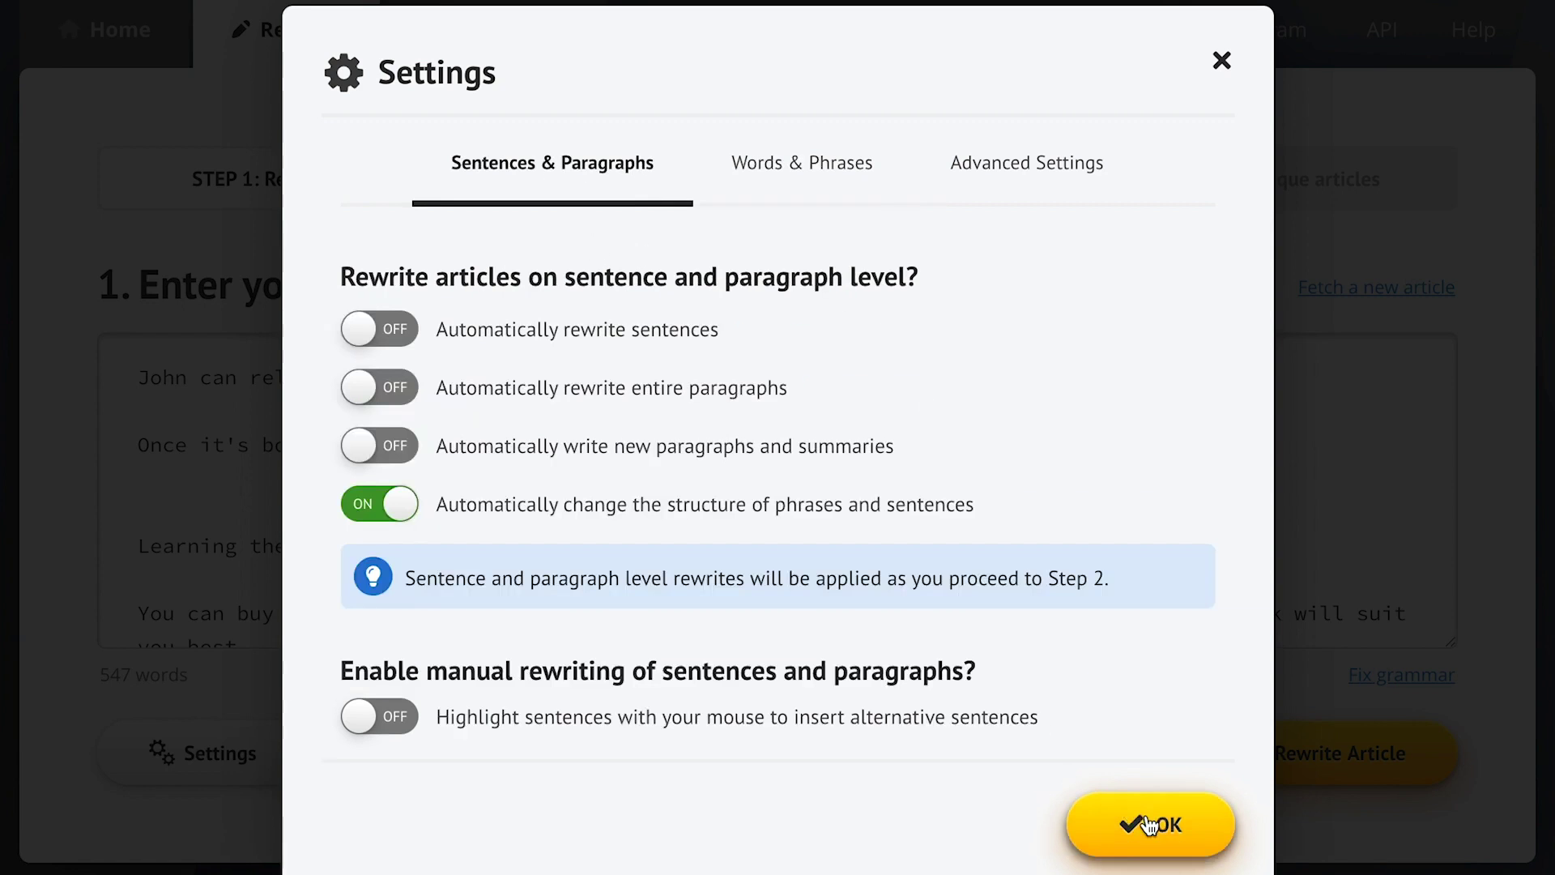
click(1150, 827)
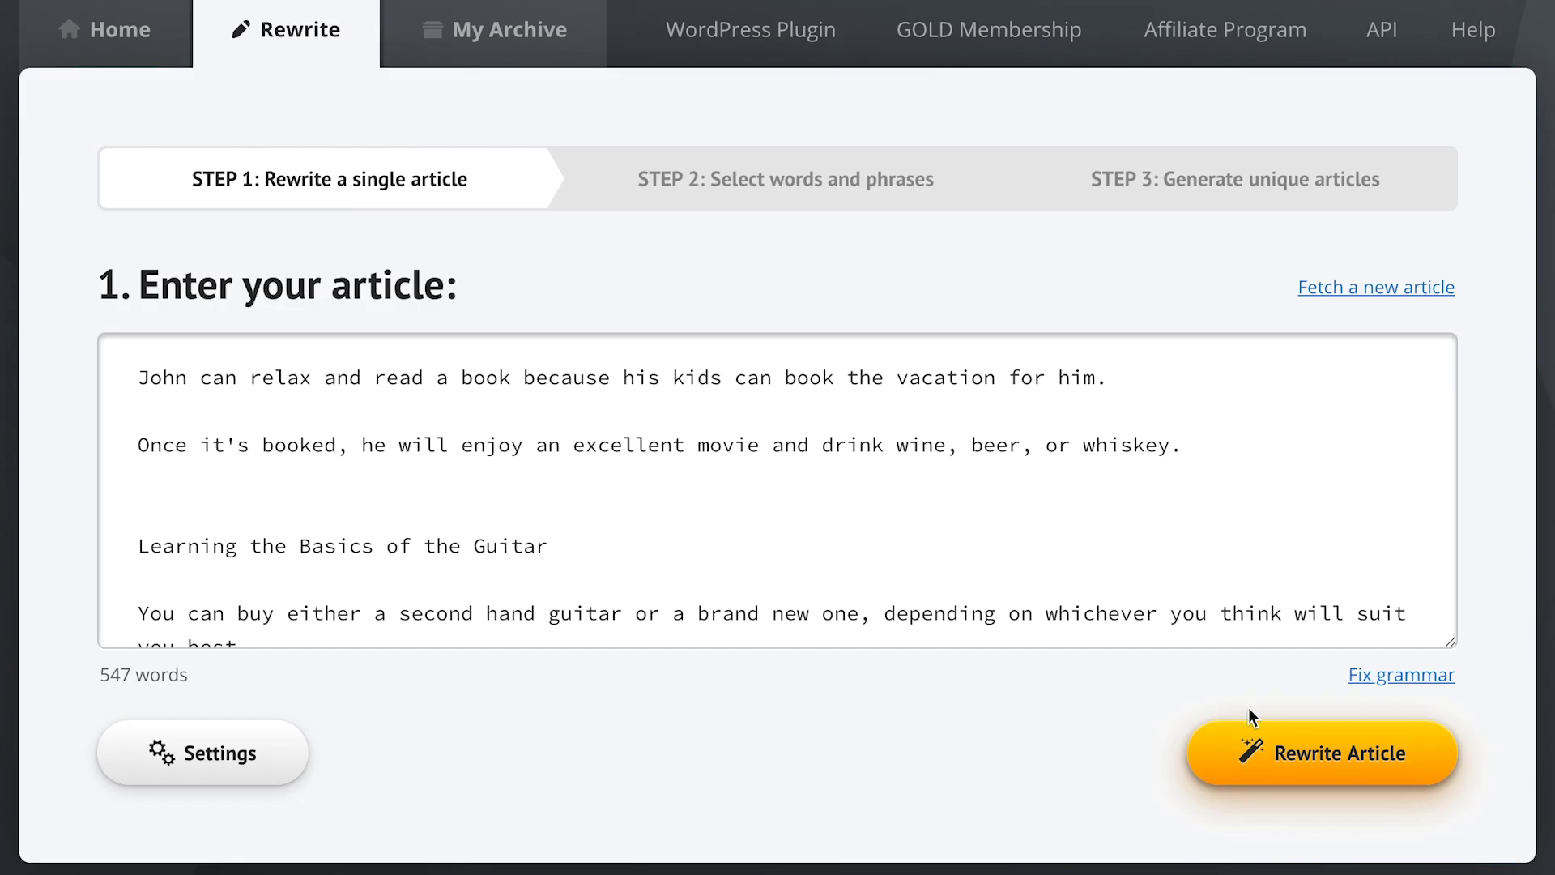
click(1329, 760)
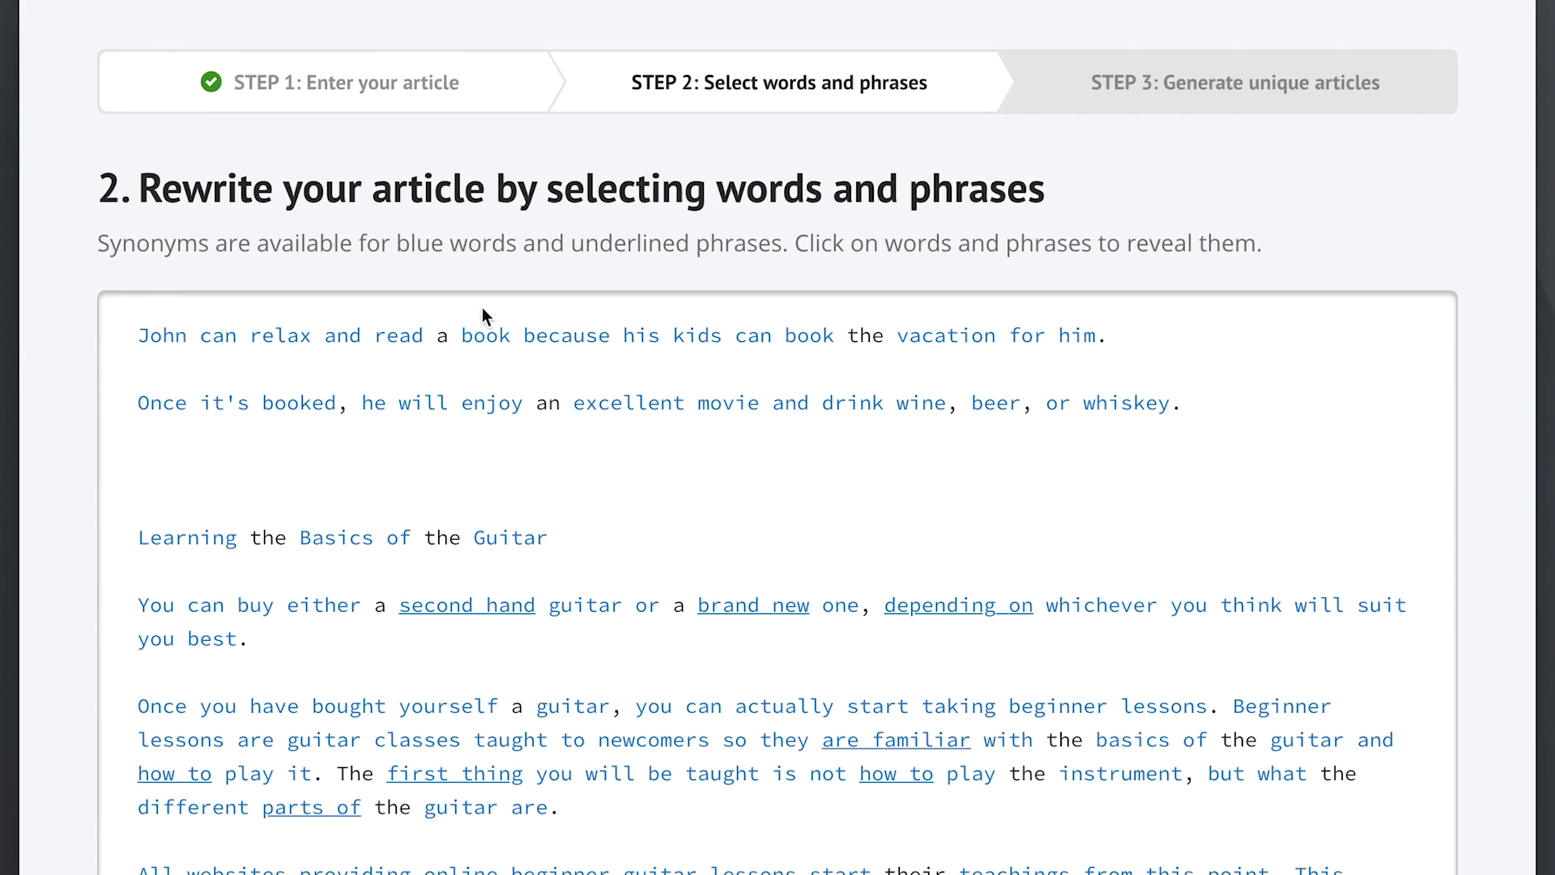
Step: Add the synonym "novel" to the first "book" and "make a reservation for" to the second "book" in the opening sentence
click(490, 343)
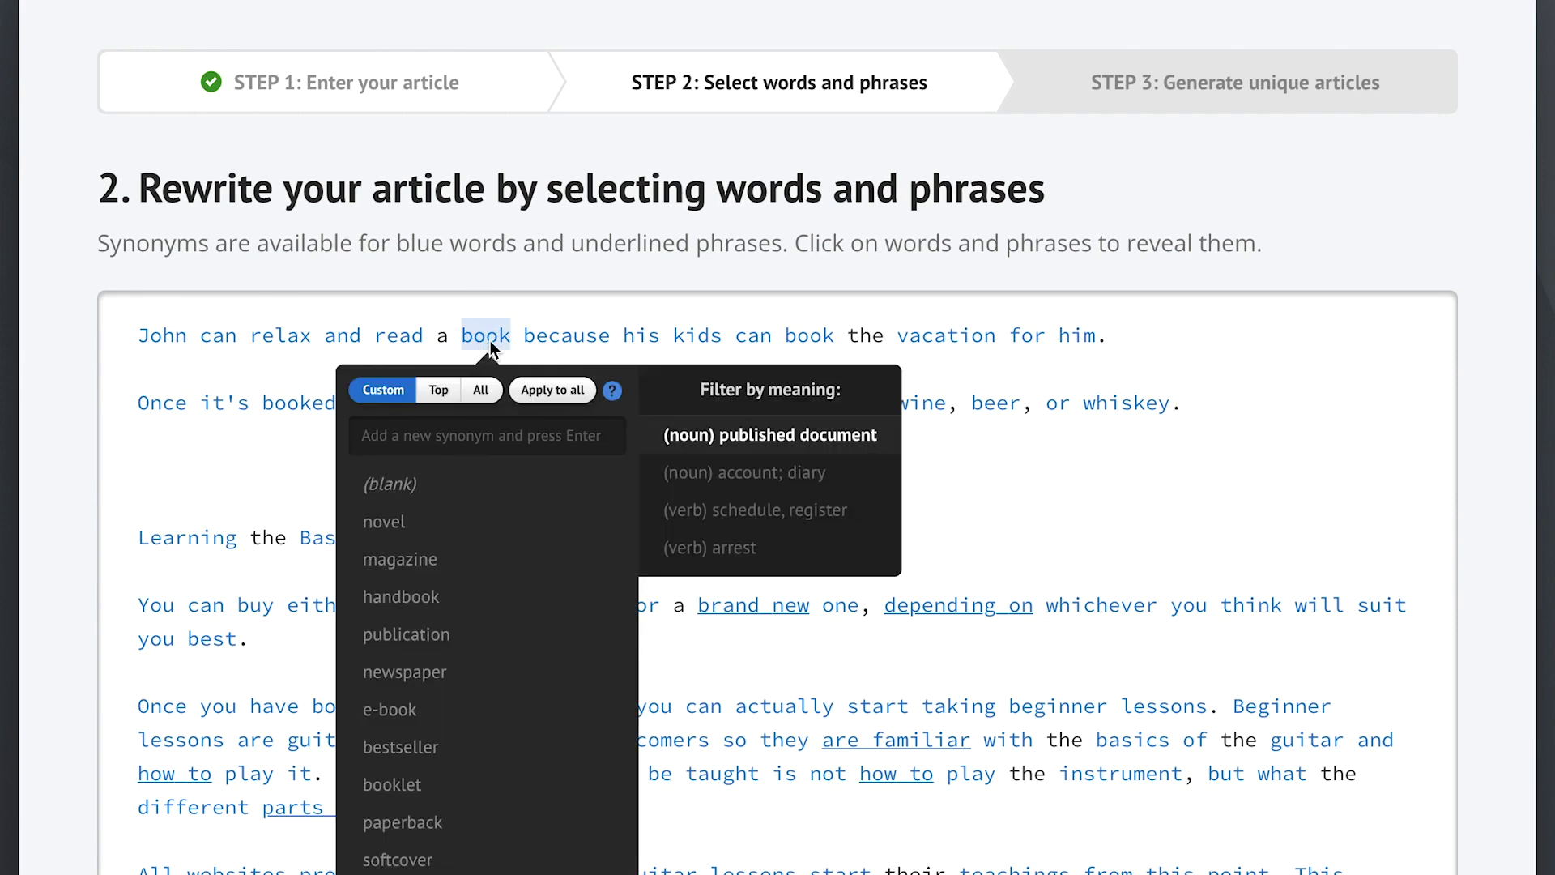
click(442, 525)
click(280, 466)
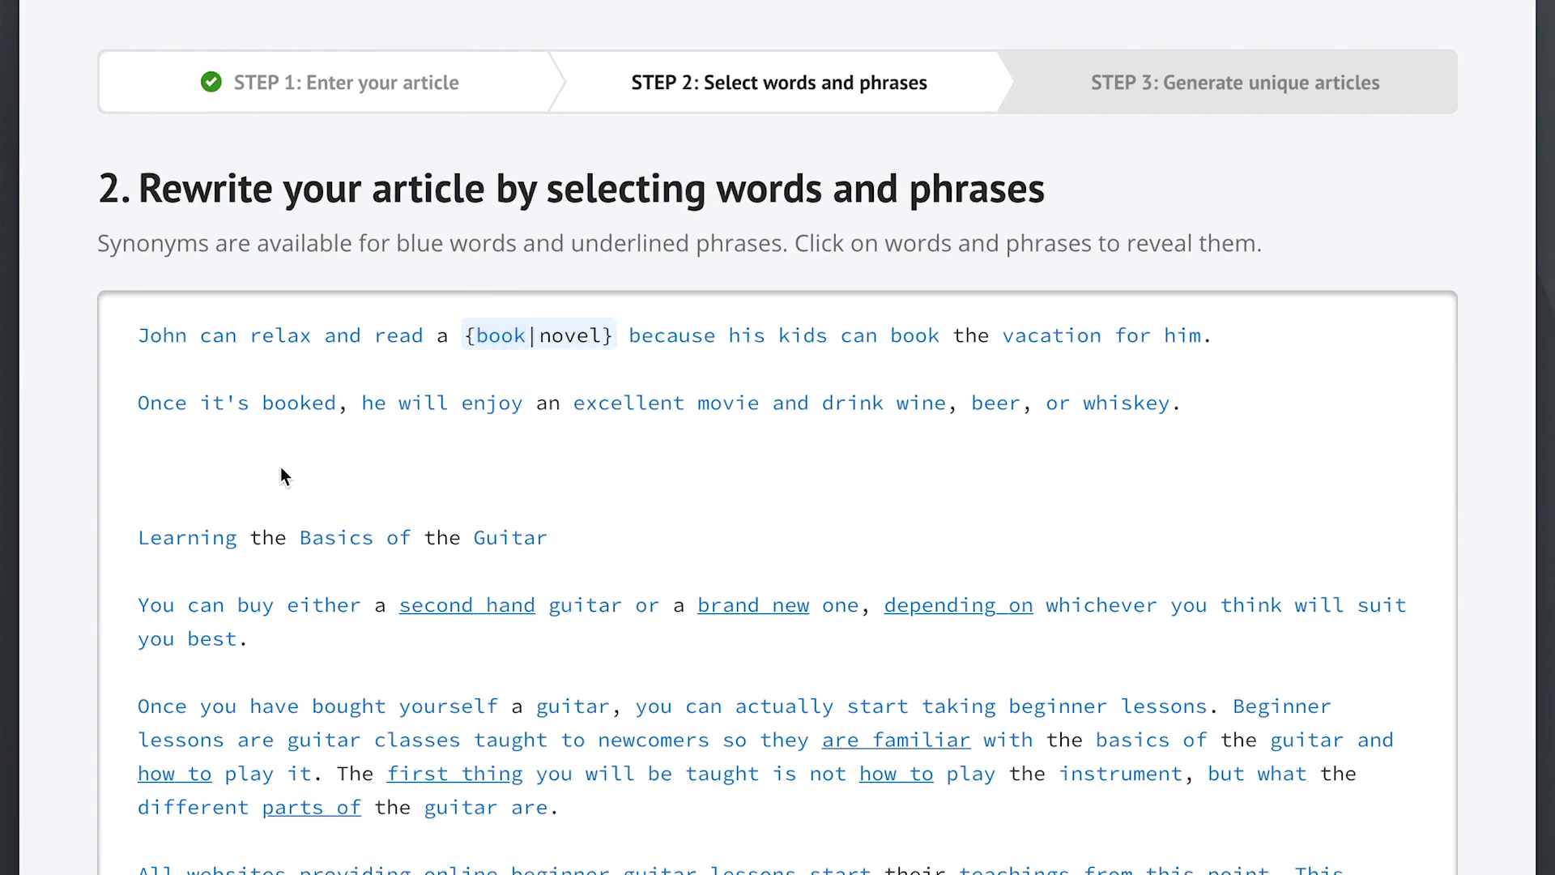
click(915, 335)
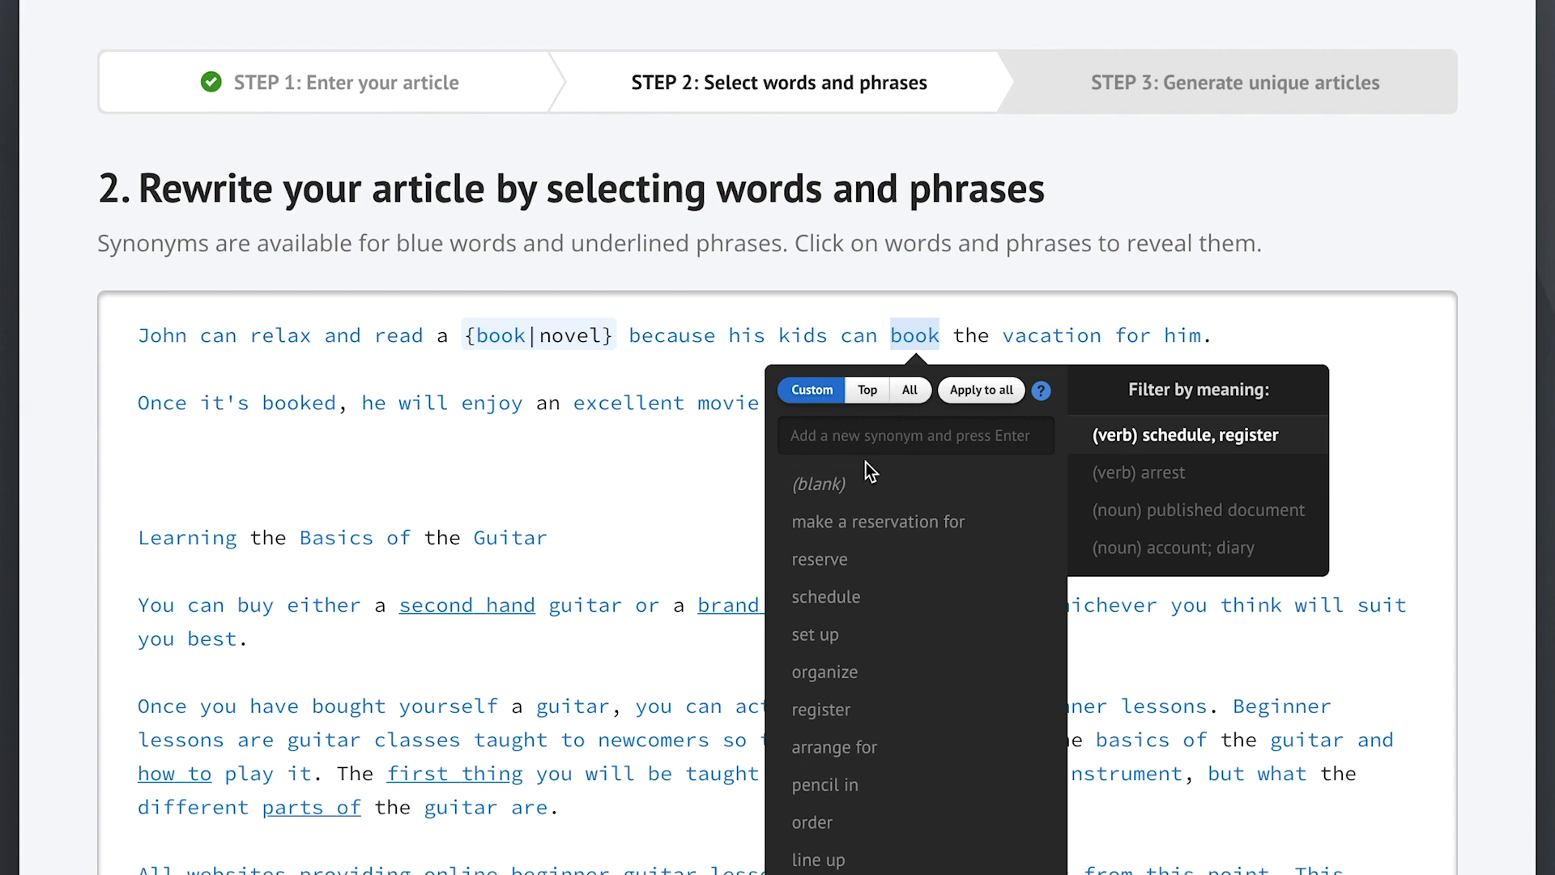
click(859, 521)
click(672, 478)
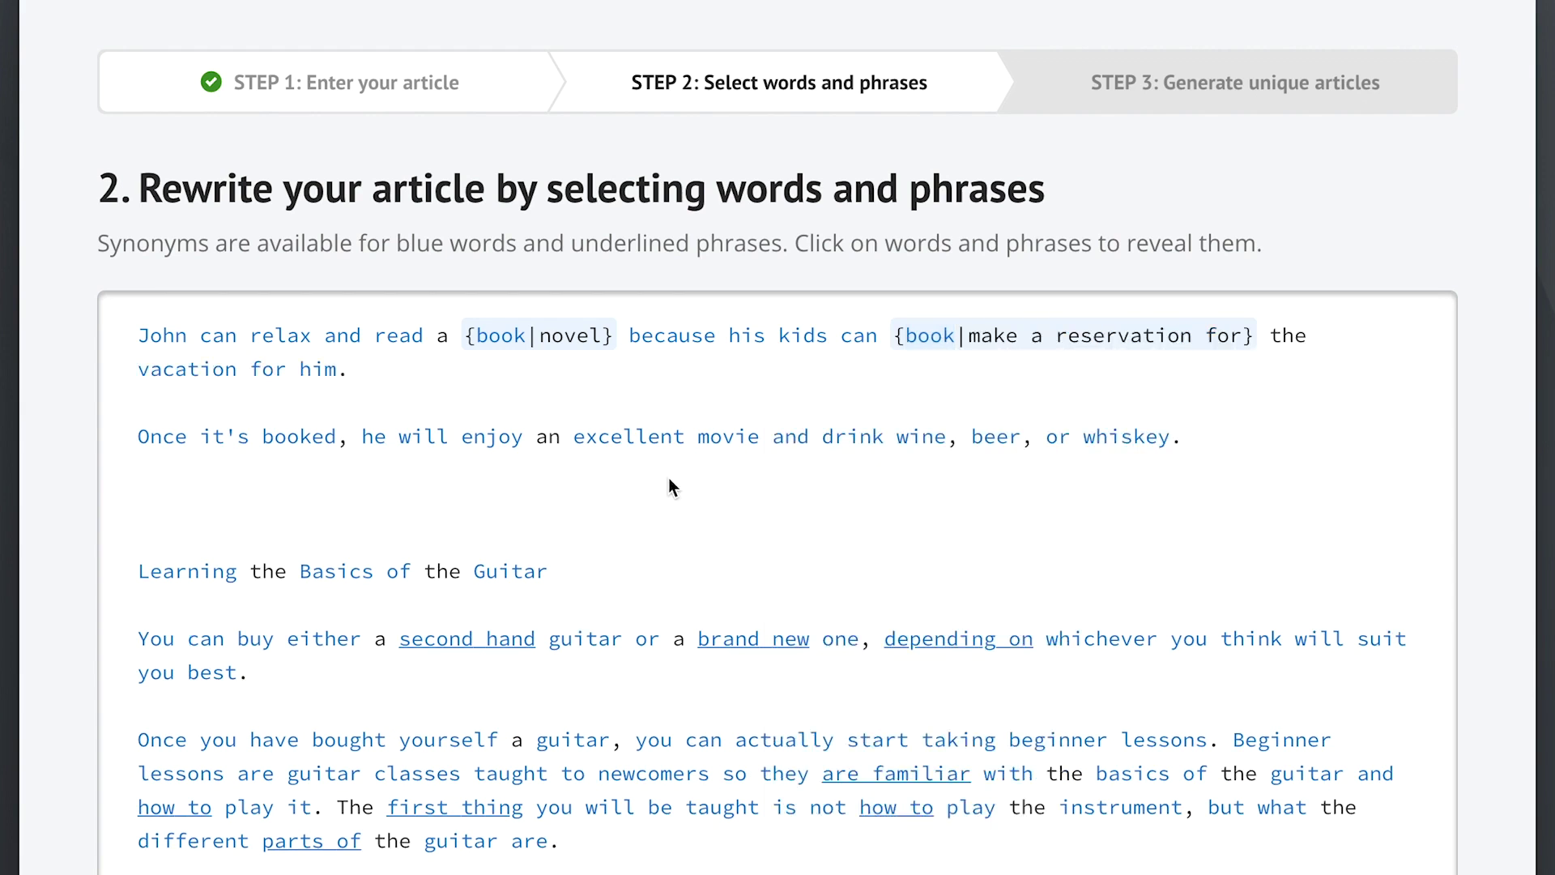
Step: Add the synonym "is able to" to the first "can" and "are able to" to the second "can" in the opening sentence
click(217, 339)
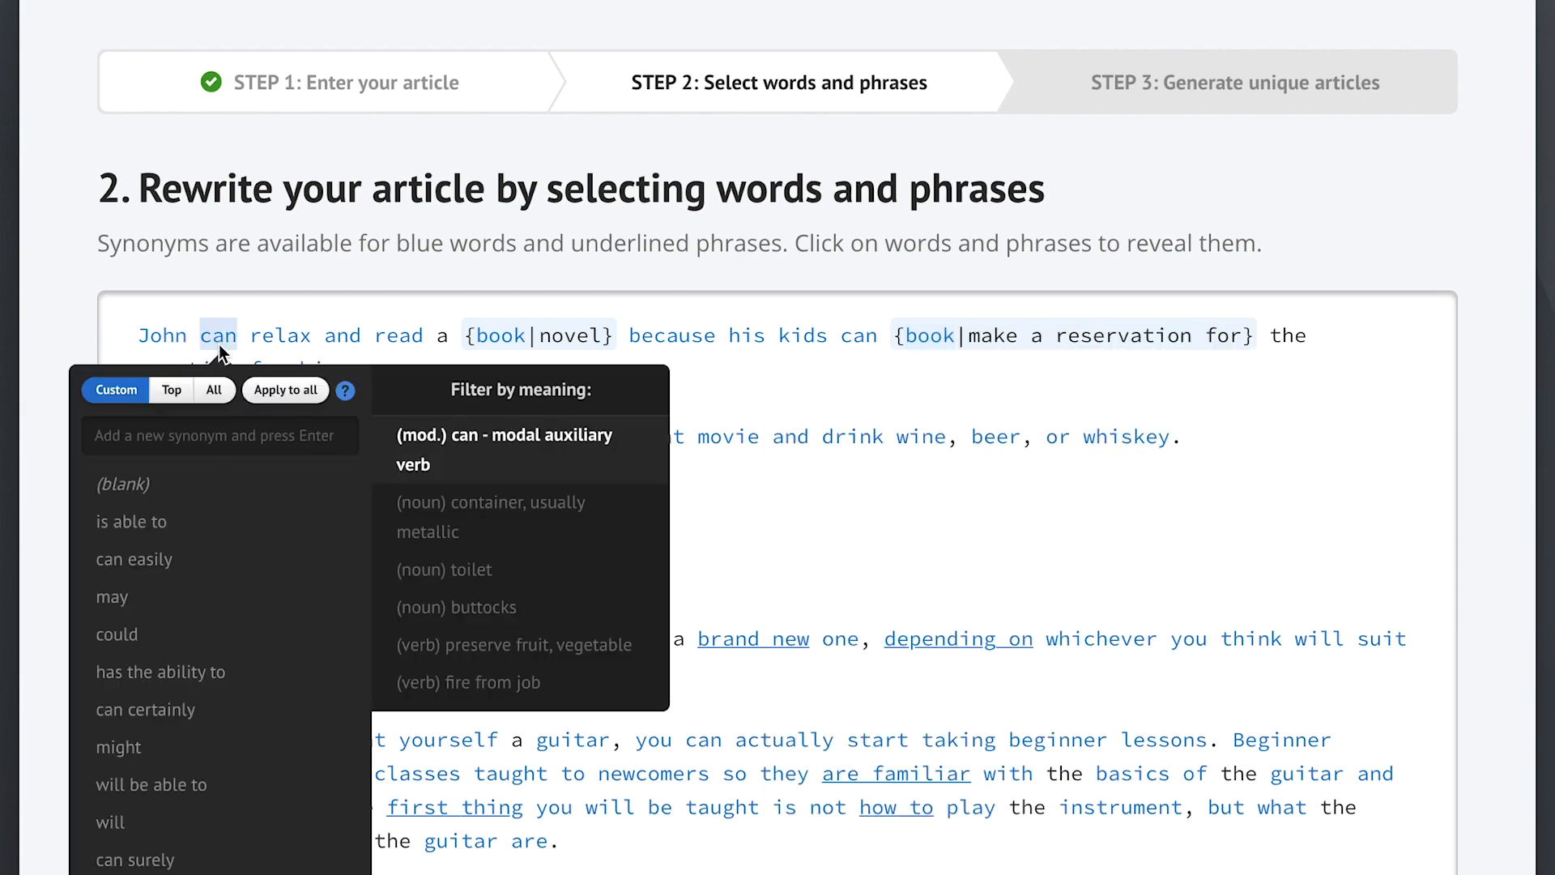
click(210, 527)
click(746, 516)
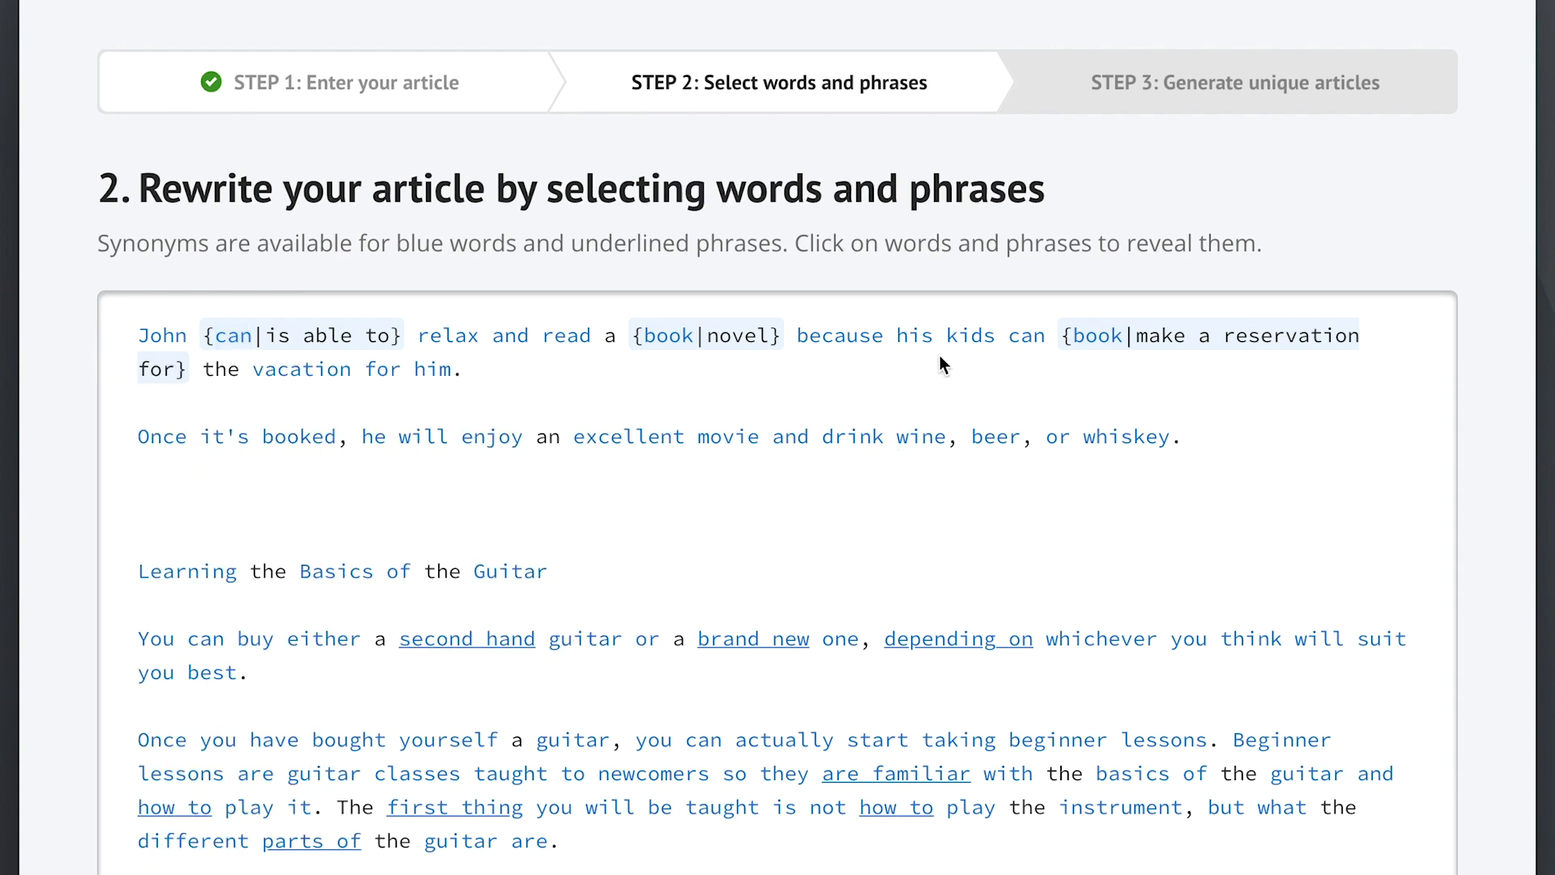
click(1025, 339)
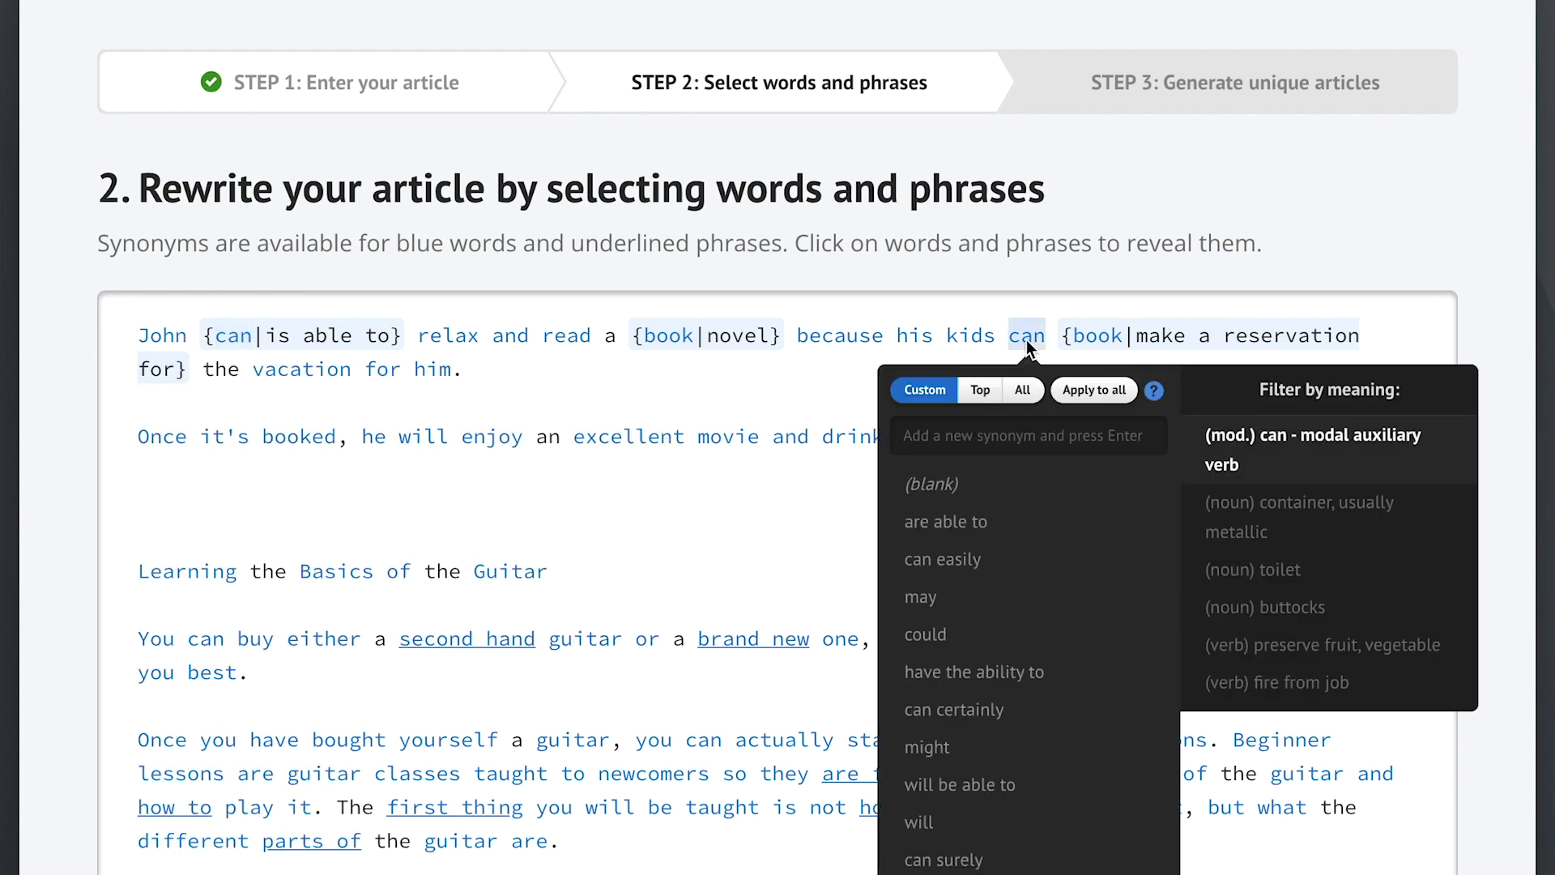
click(966, 520)
click(746, 528)
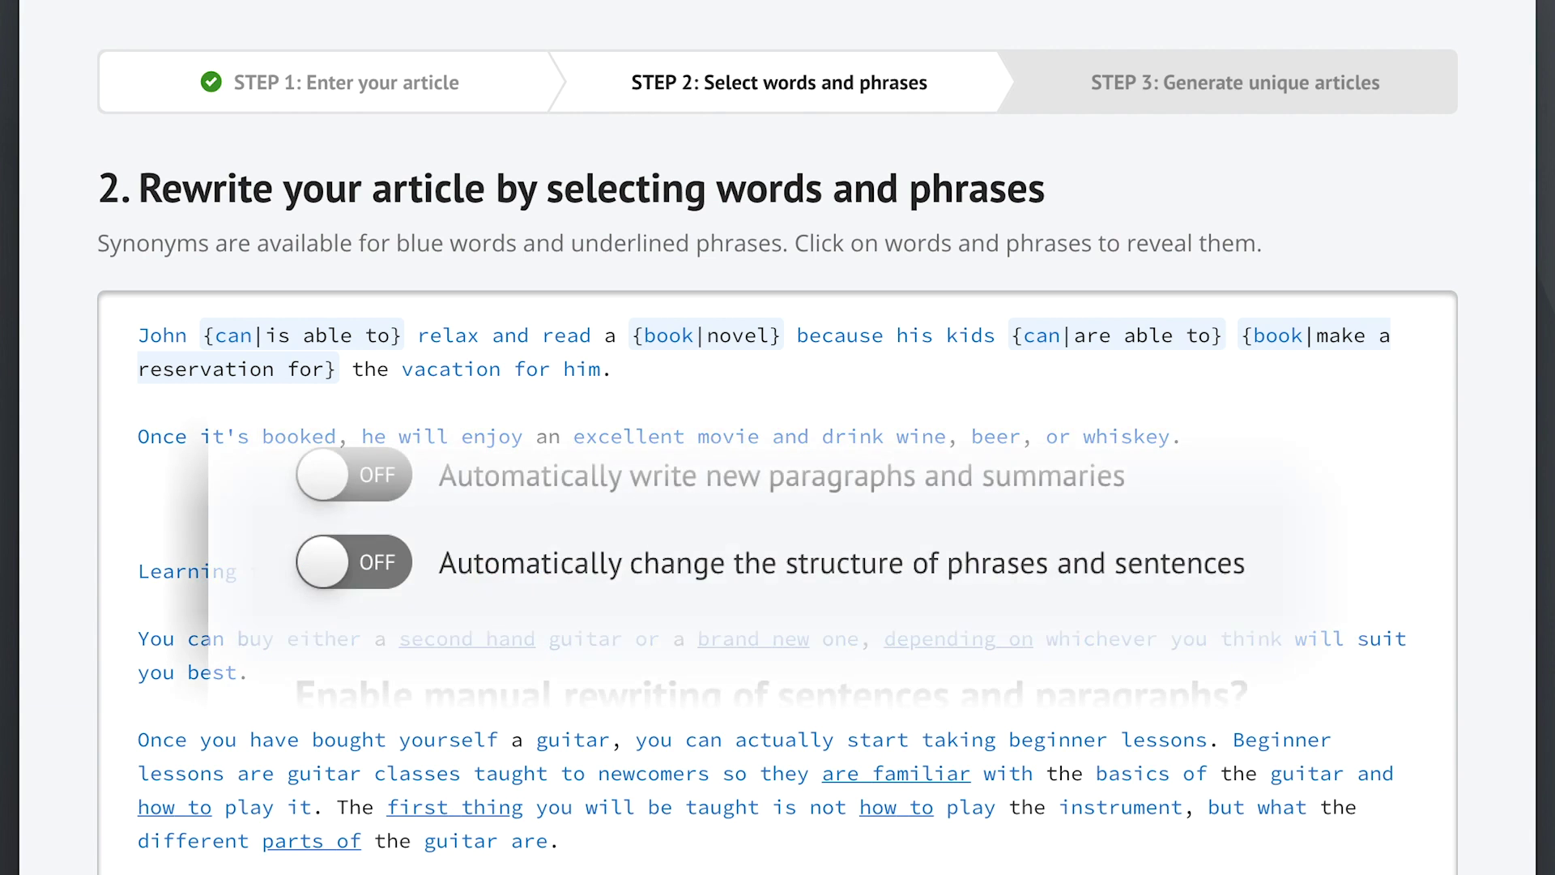
Step: Enable automatic structure changes and apply the synonyms red wine, white wine, a glass of wine and sparkling wine to every instance of "wine"
click(631, 579)
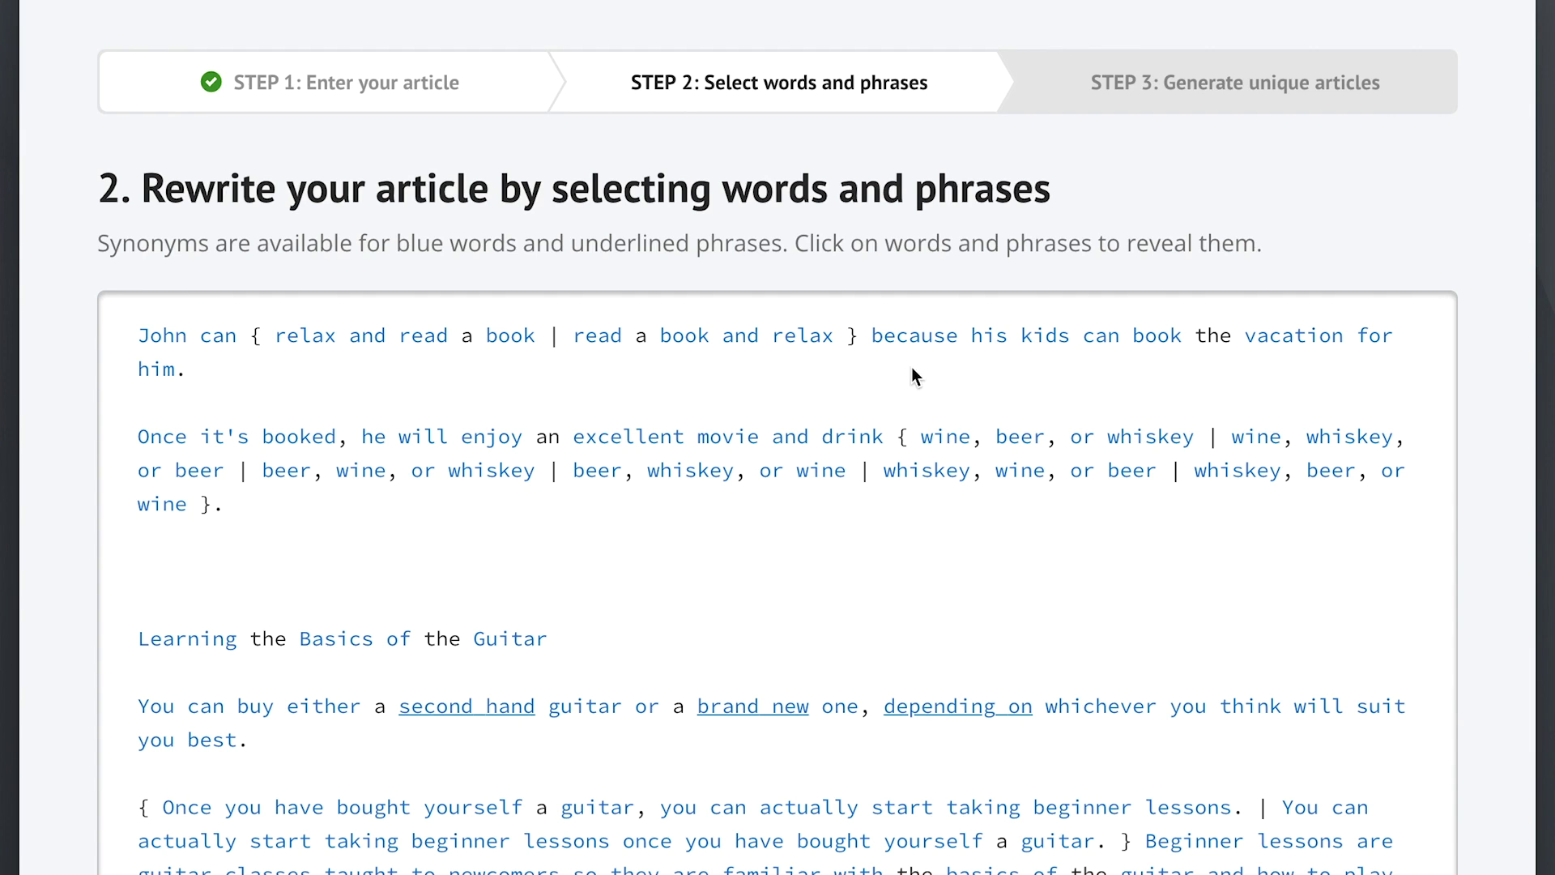
click(946, 438)
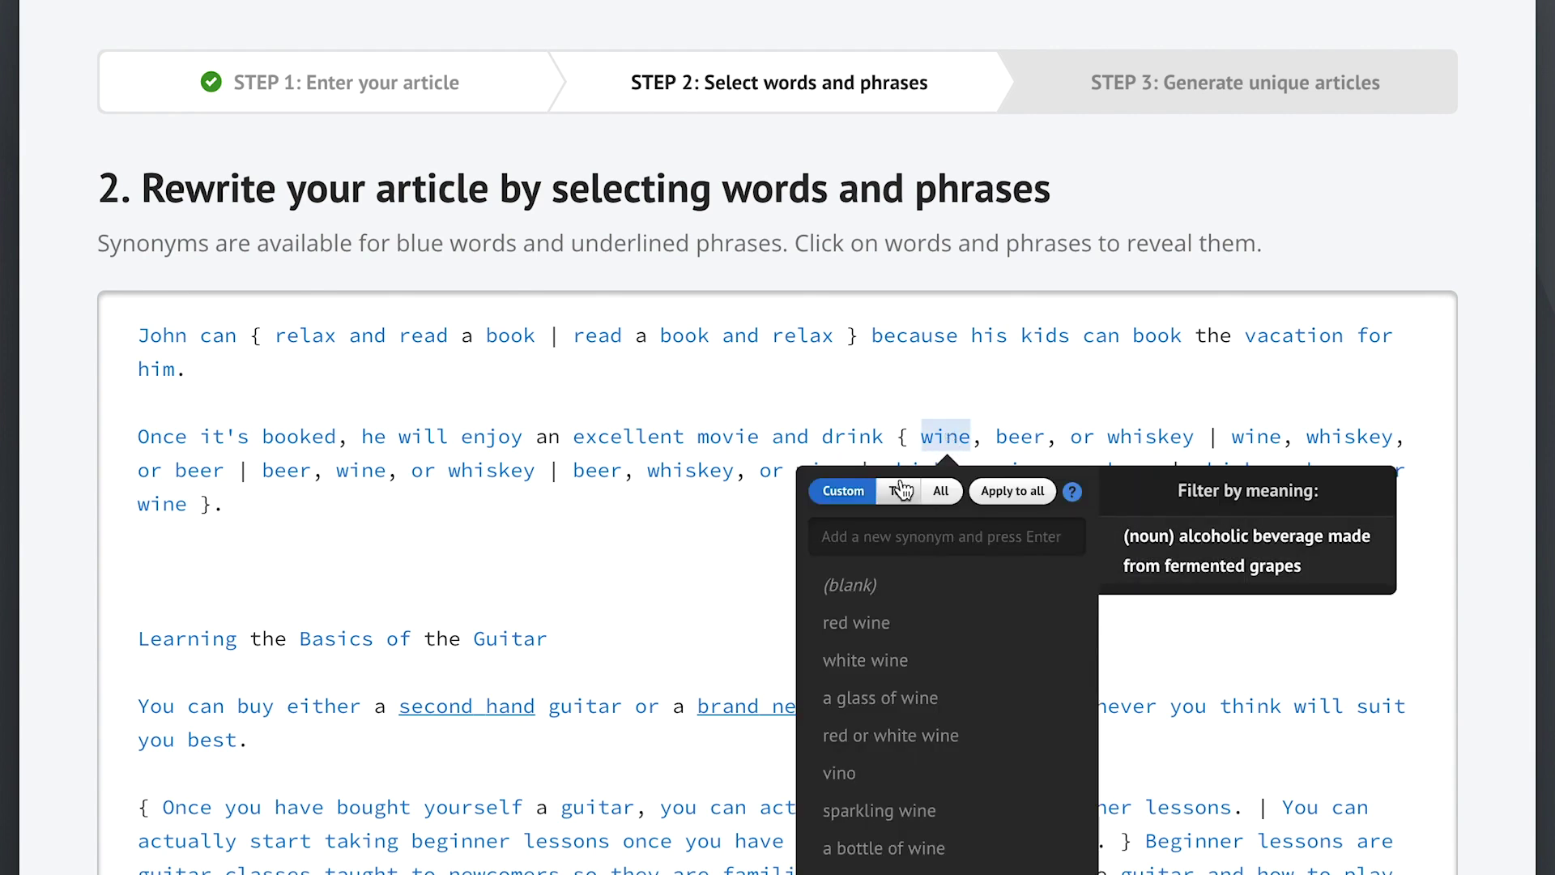
click(941, 492)
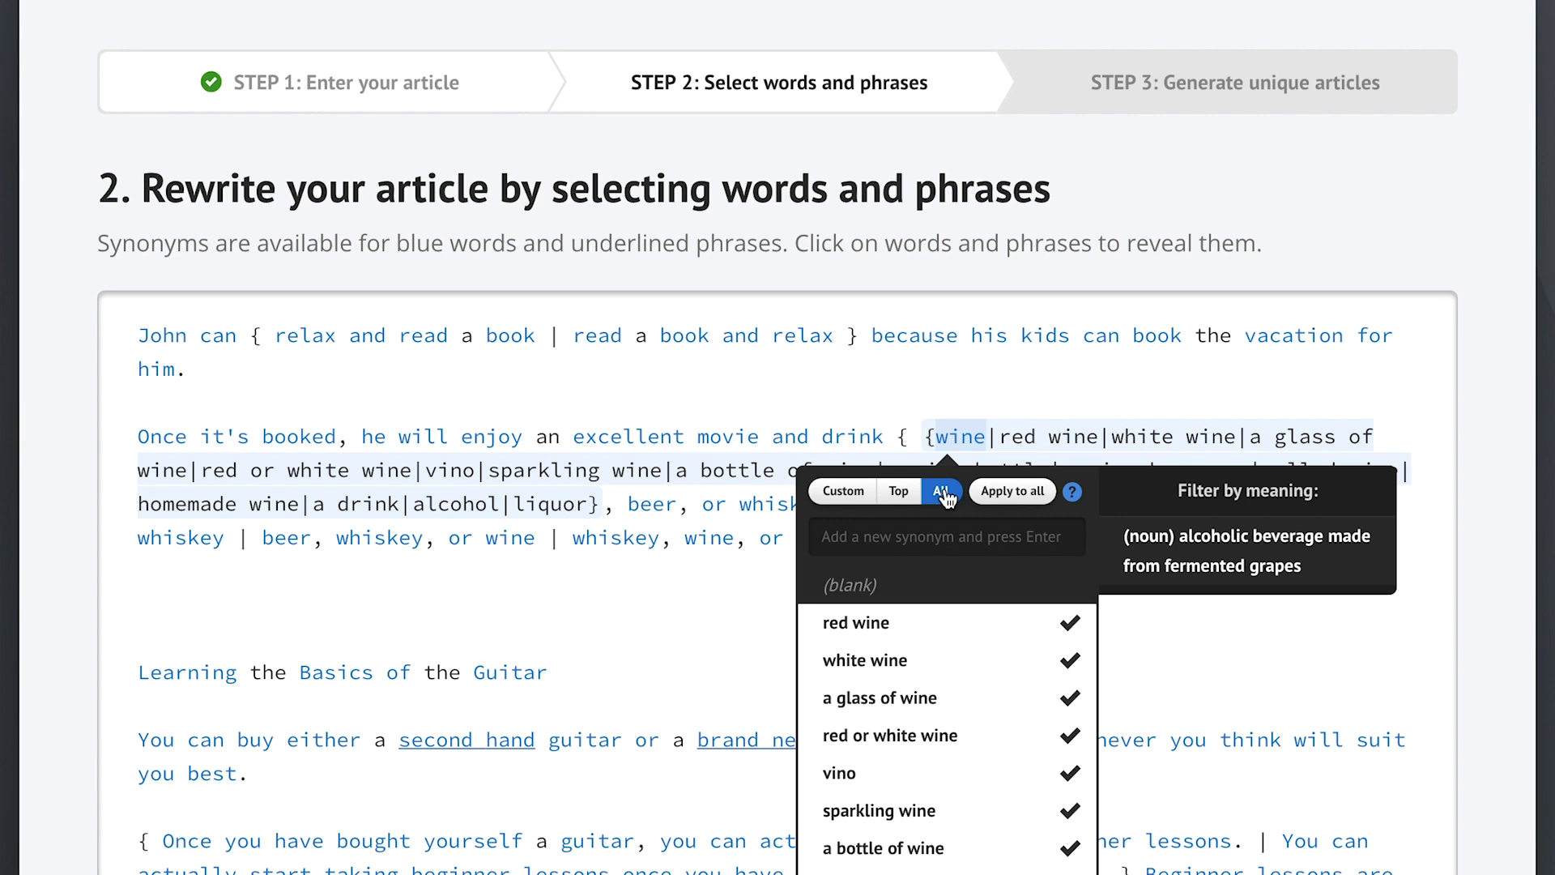
click(900, 495)
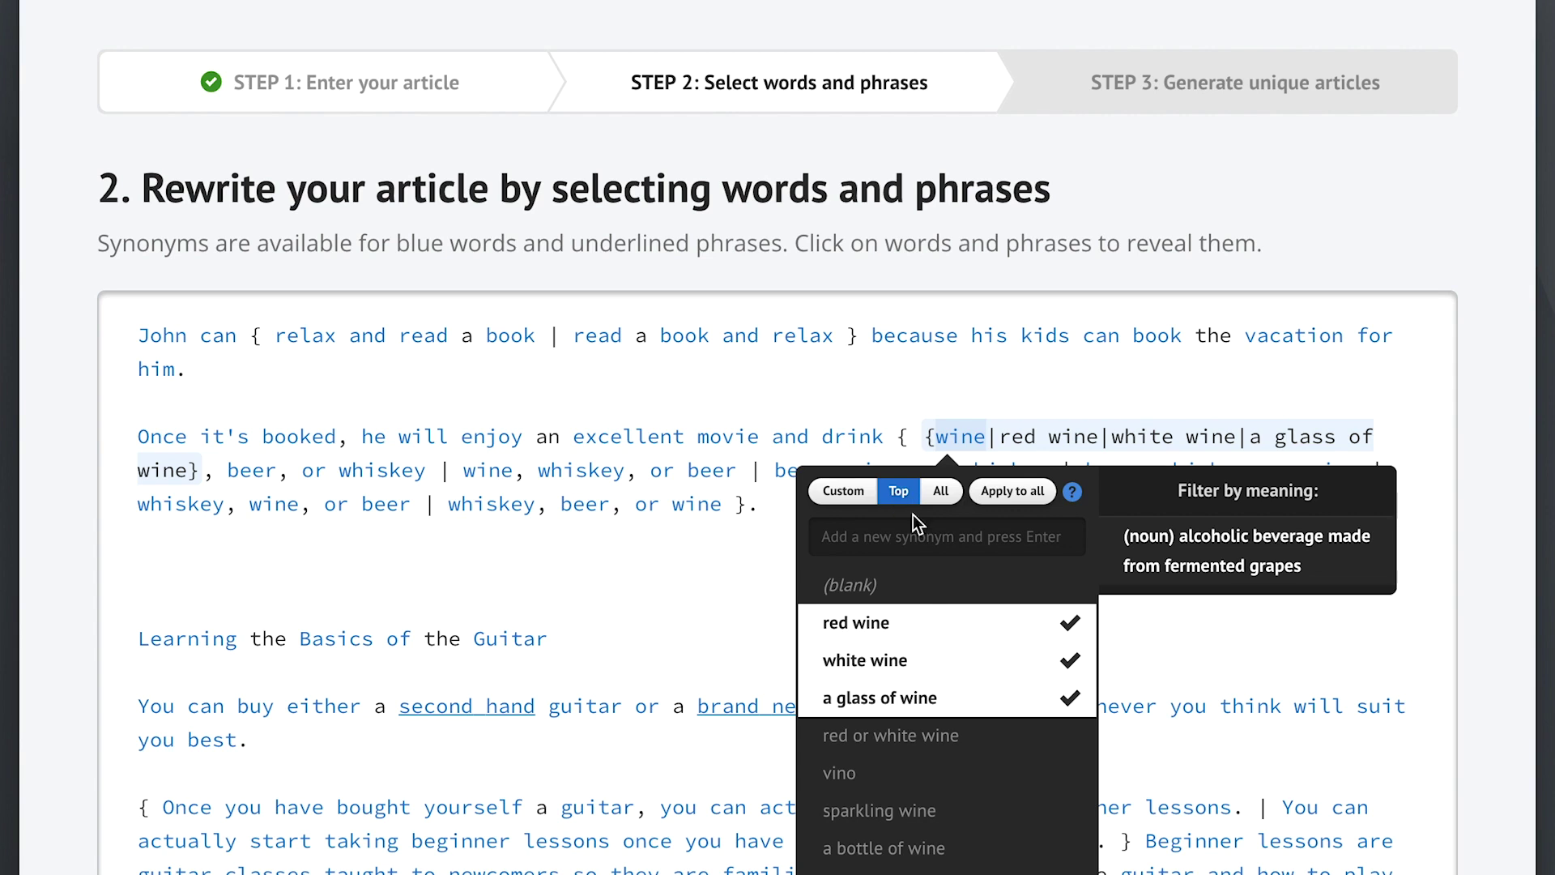
click(932, 814)
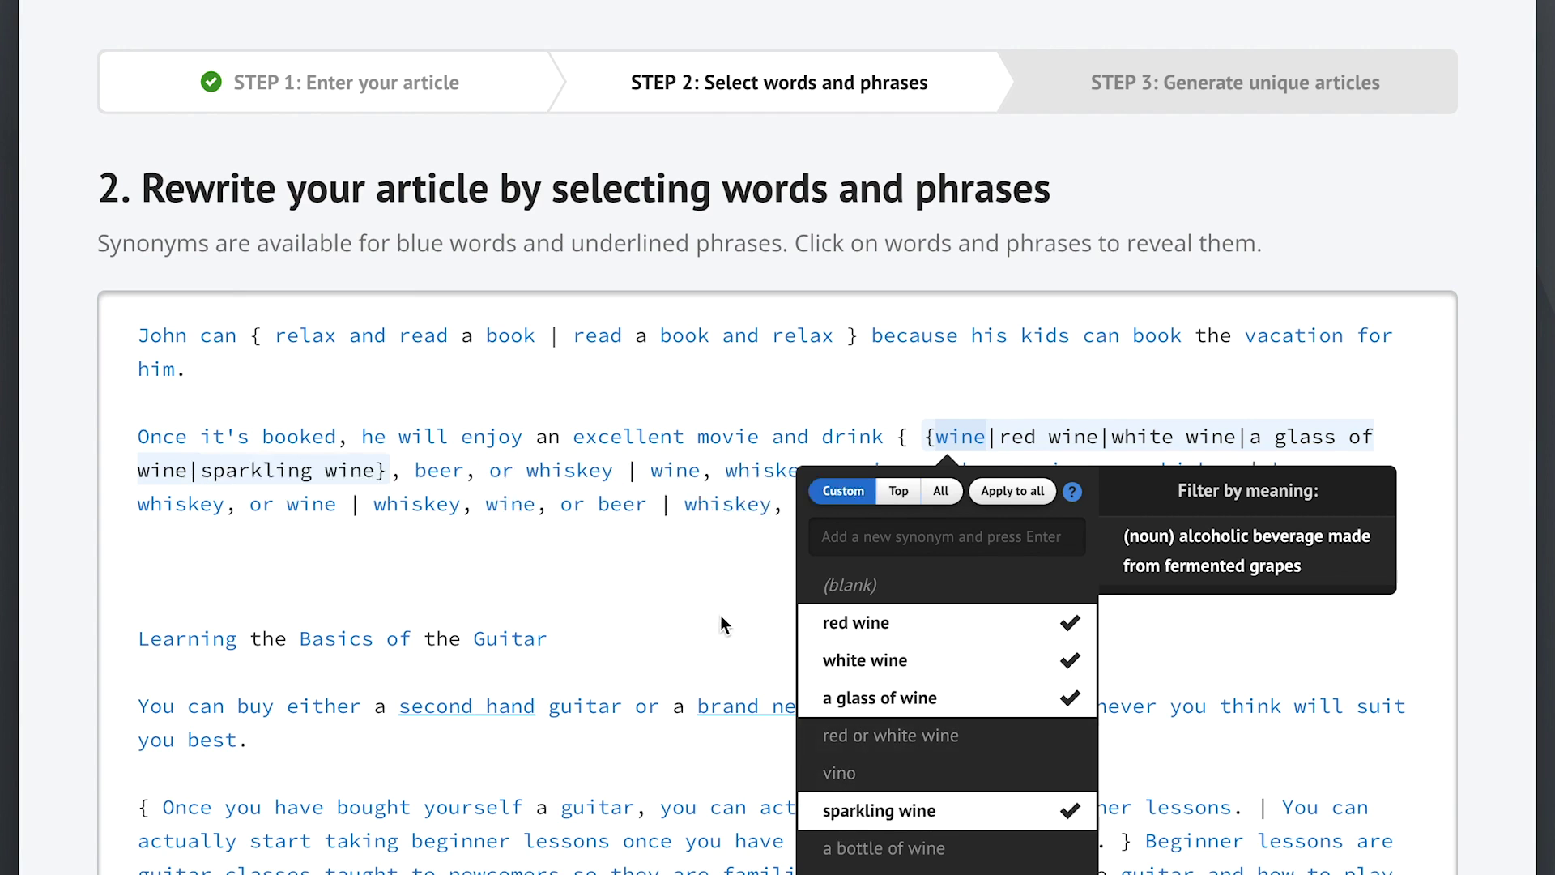
click(1010, 493)
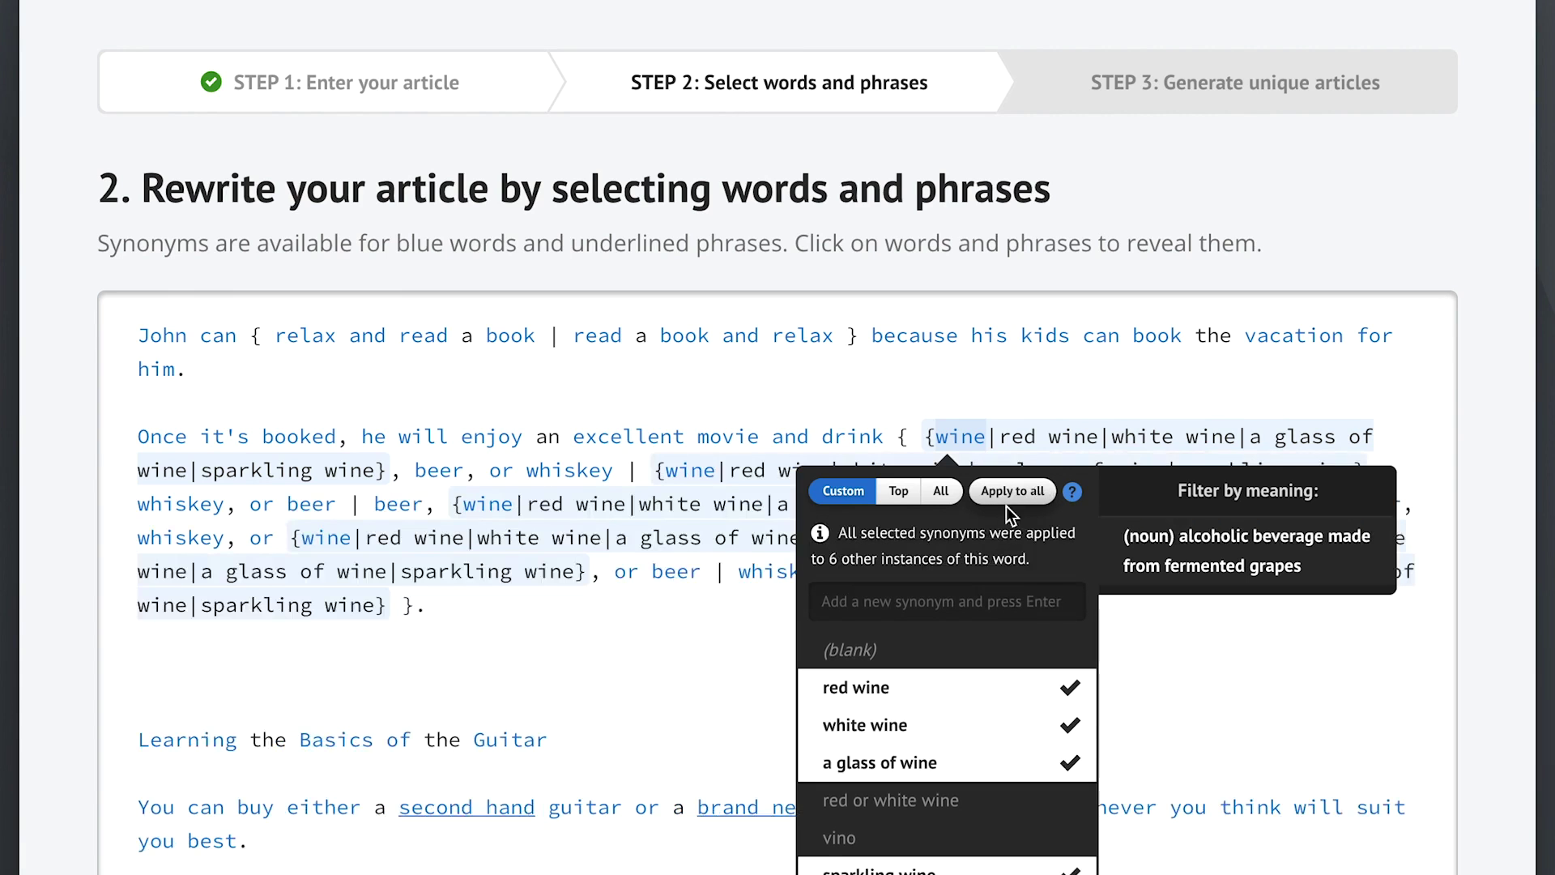
click(679, 648)
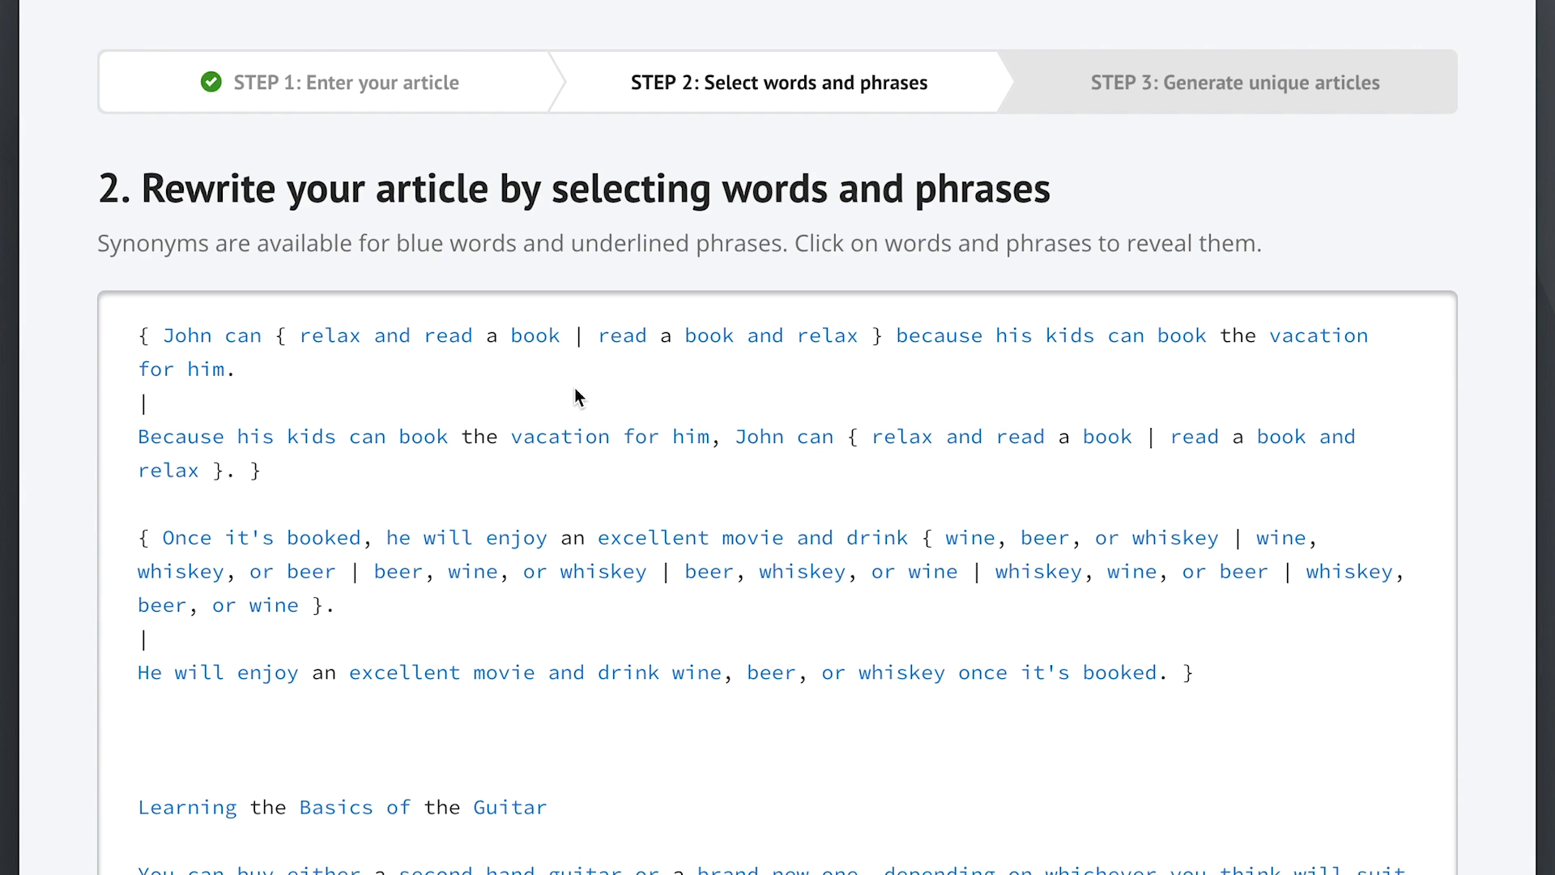
Step: Open the settings below the article, try the Most unique and Most readable synonym levels, and return to Recommended
scroll(1406, 721, down, 15)
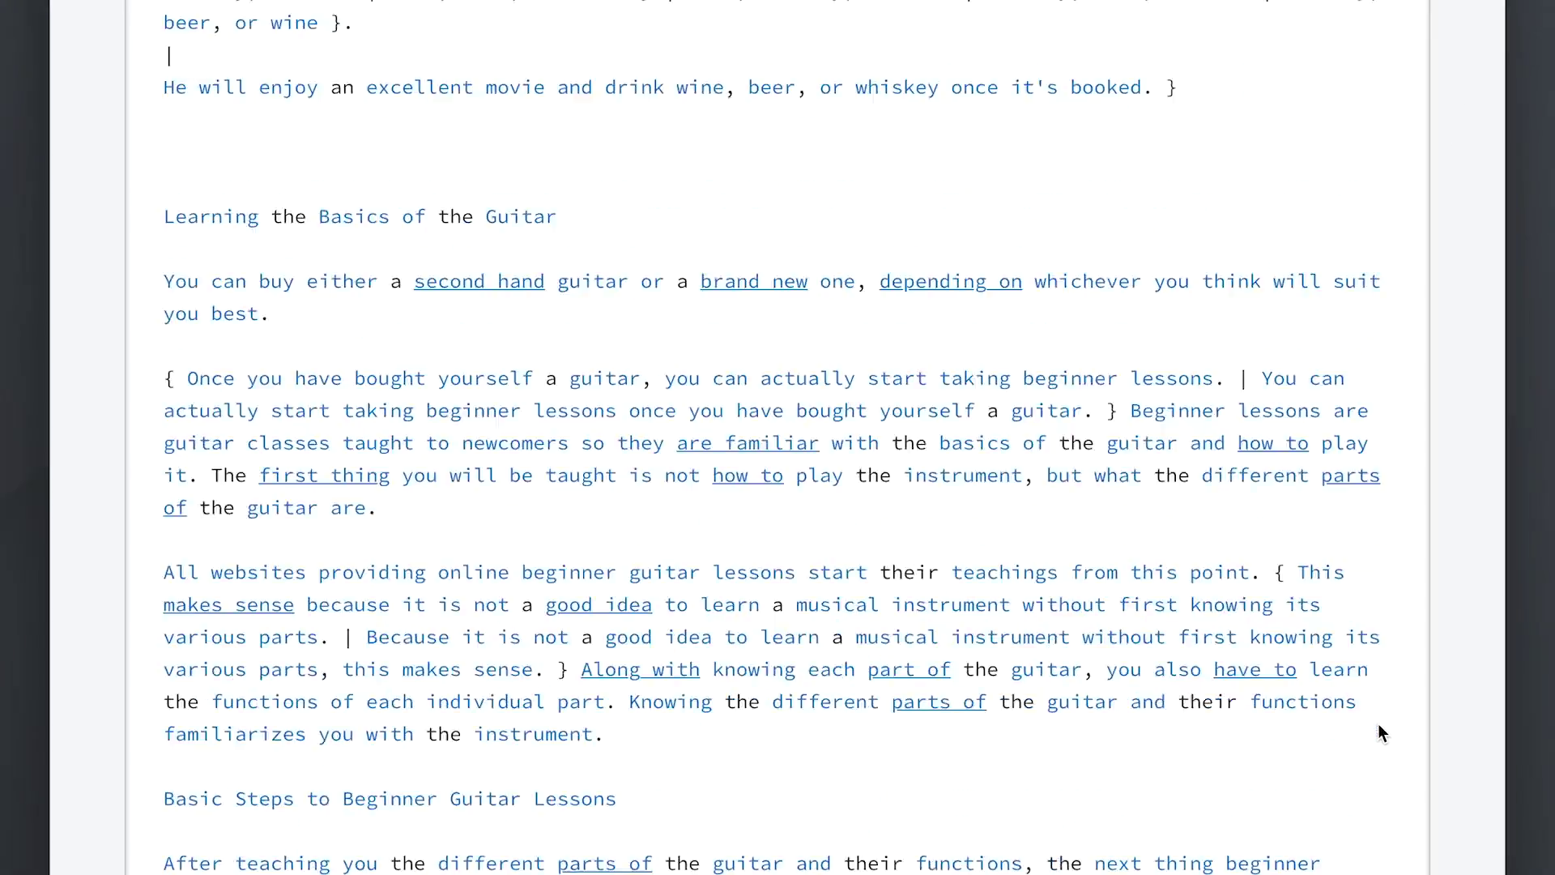
scroll(1341, 742, down, 5)
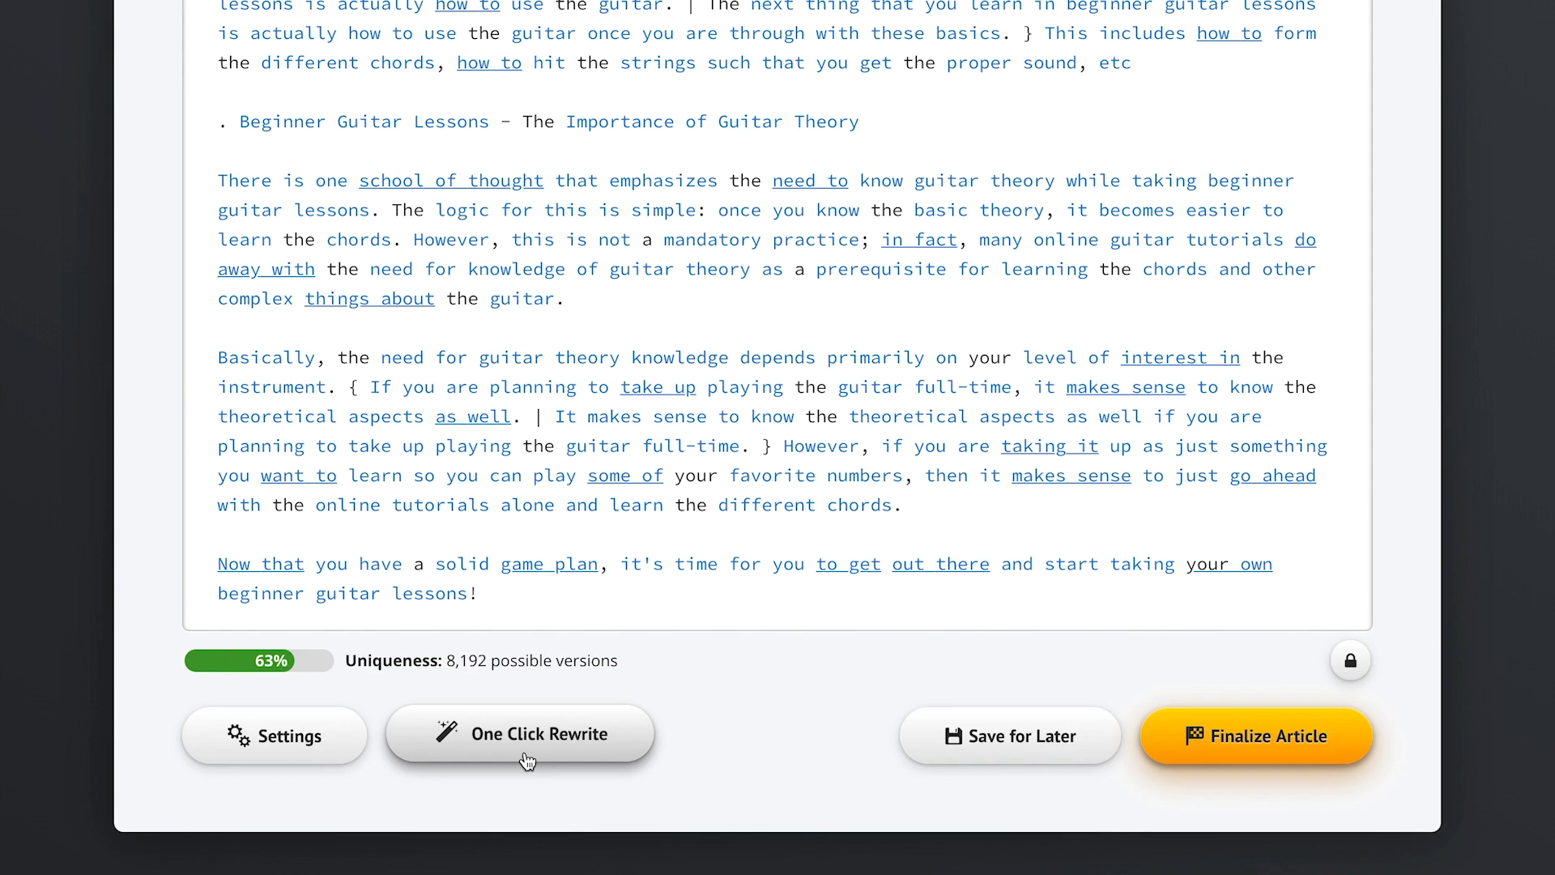
click(300, 746)
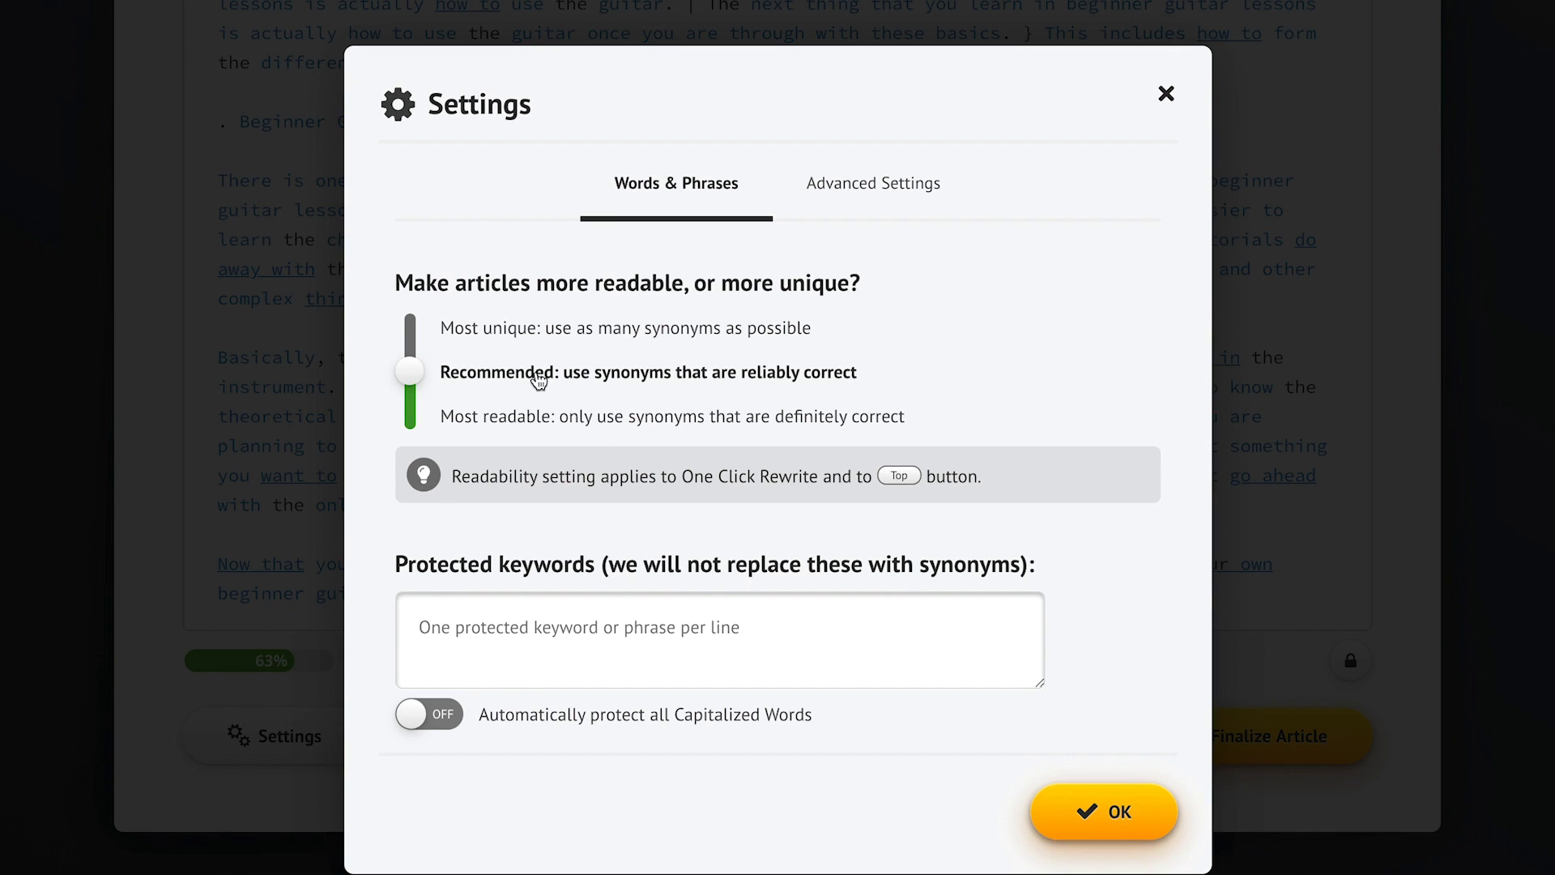
click(484, 340)
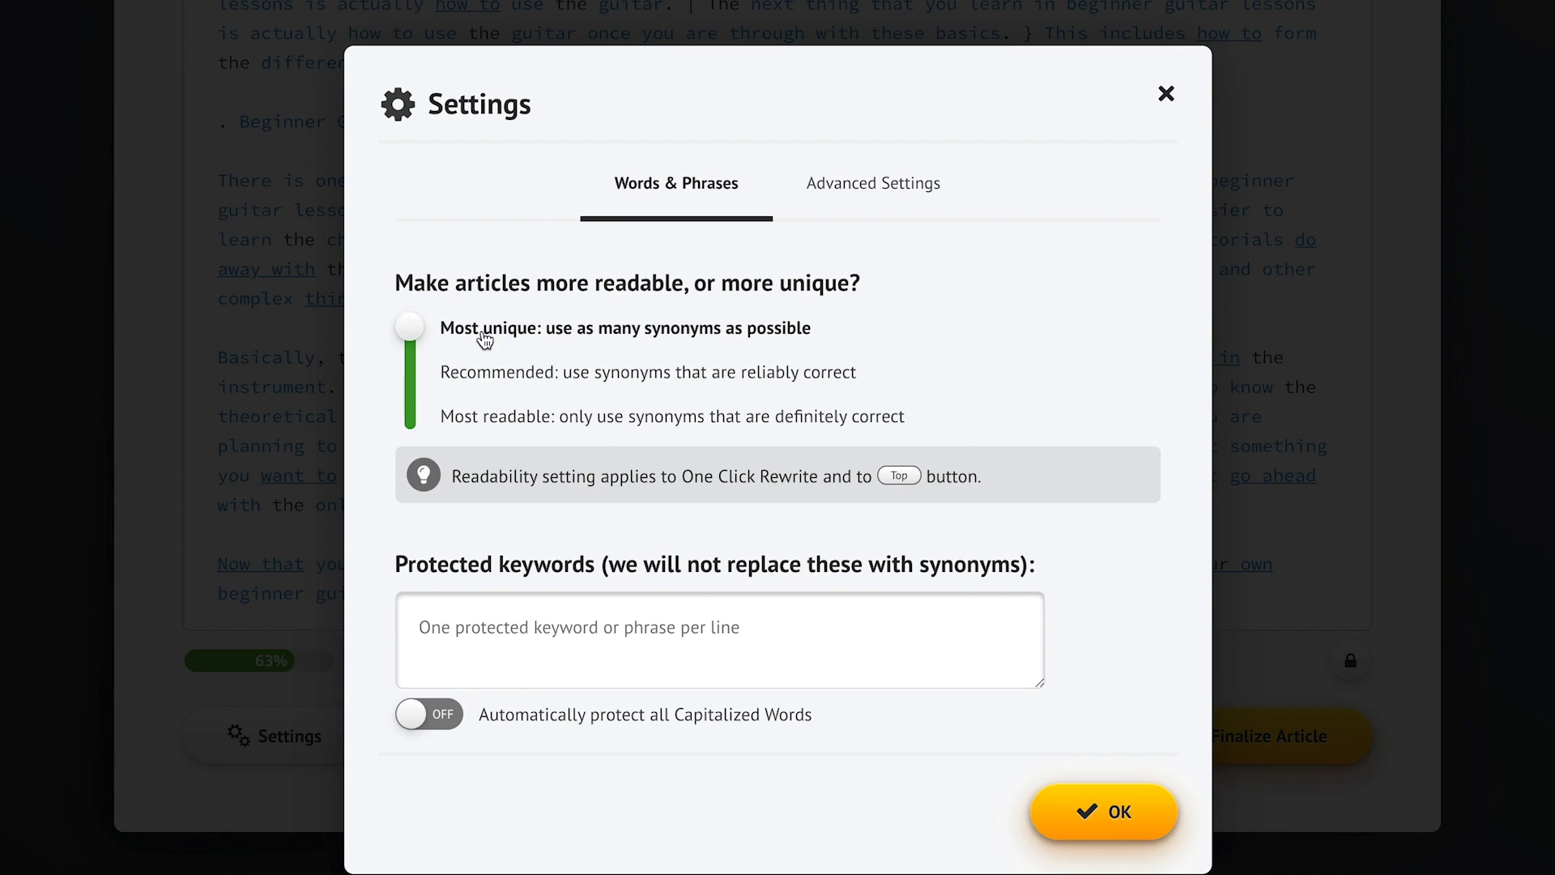
click(500, 427)
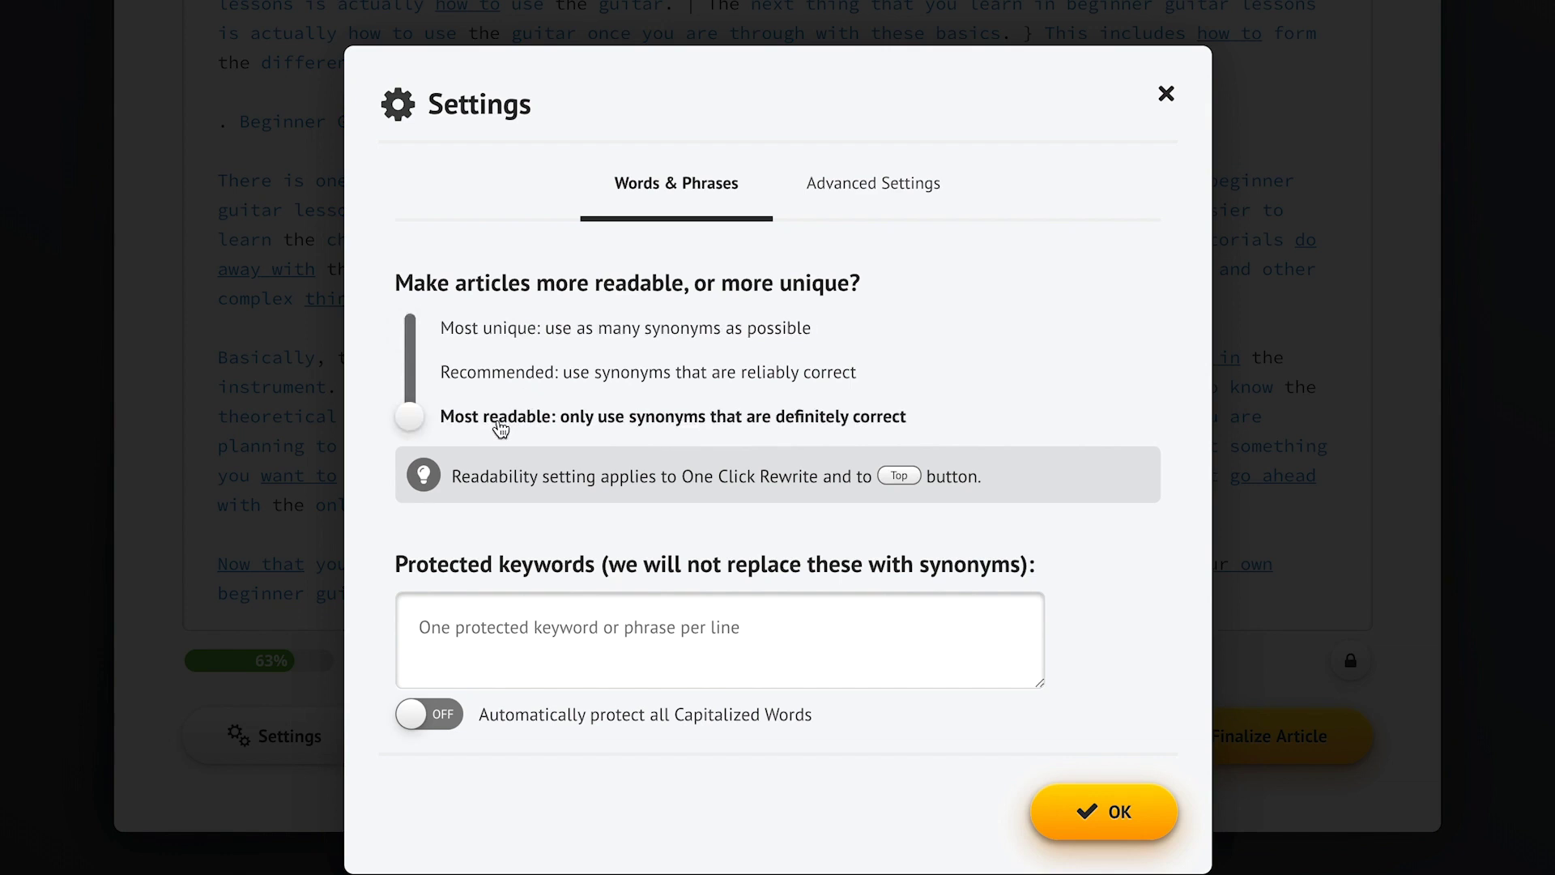
click(621, 380)
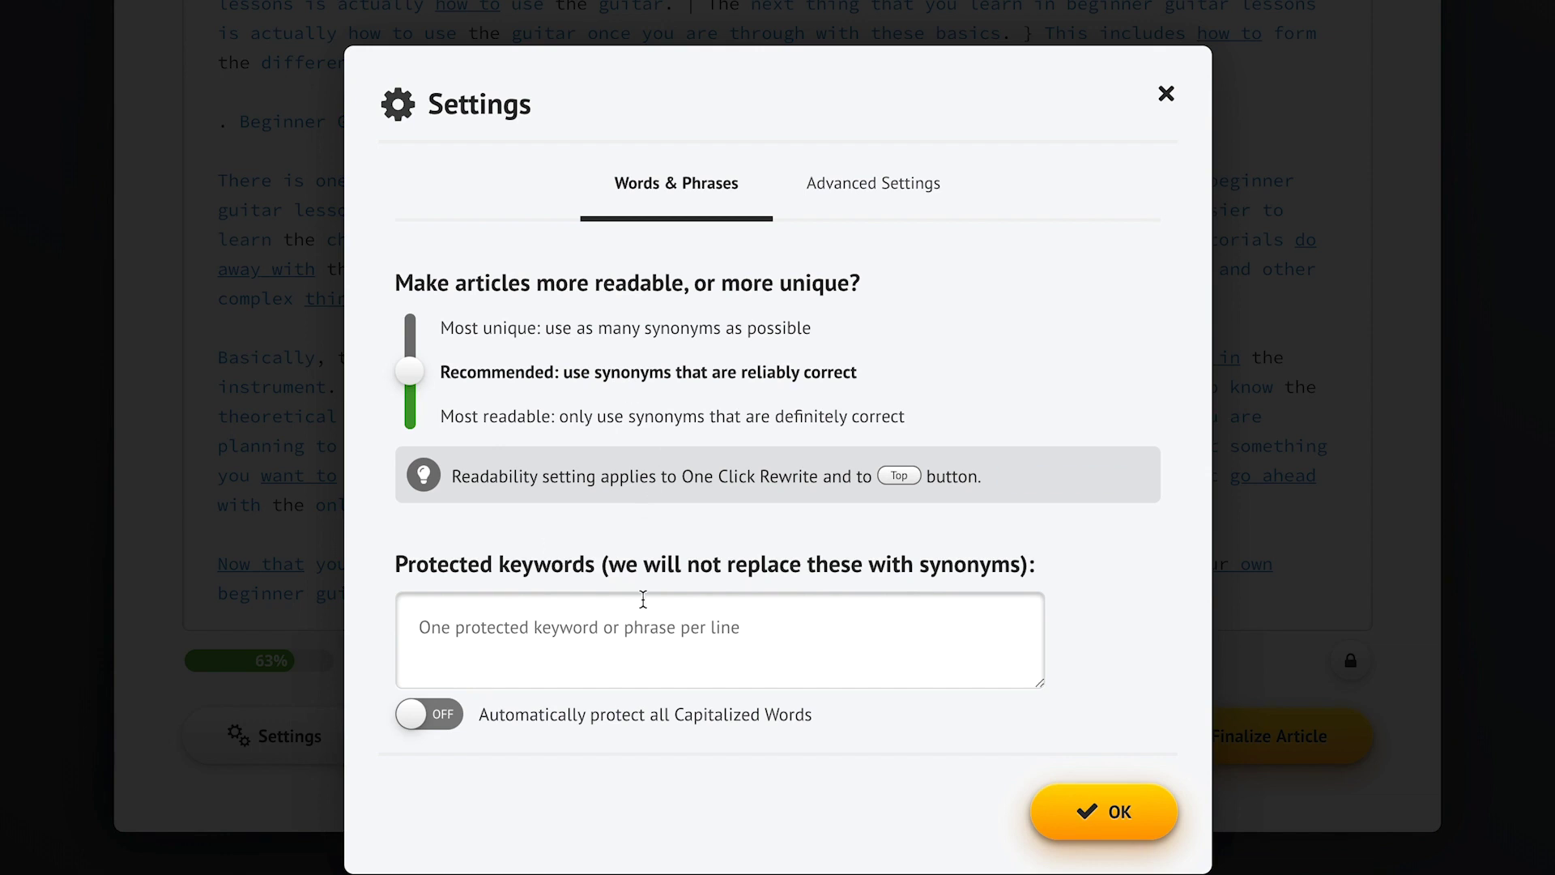
Step: Add "Big Burgers" as a protected keyword, enable automatic protection of all Capitalized Words, and save the settings
click(474, 631)
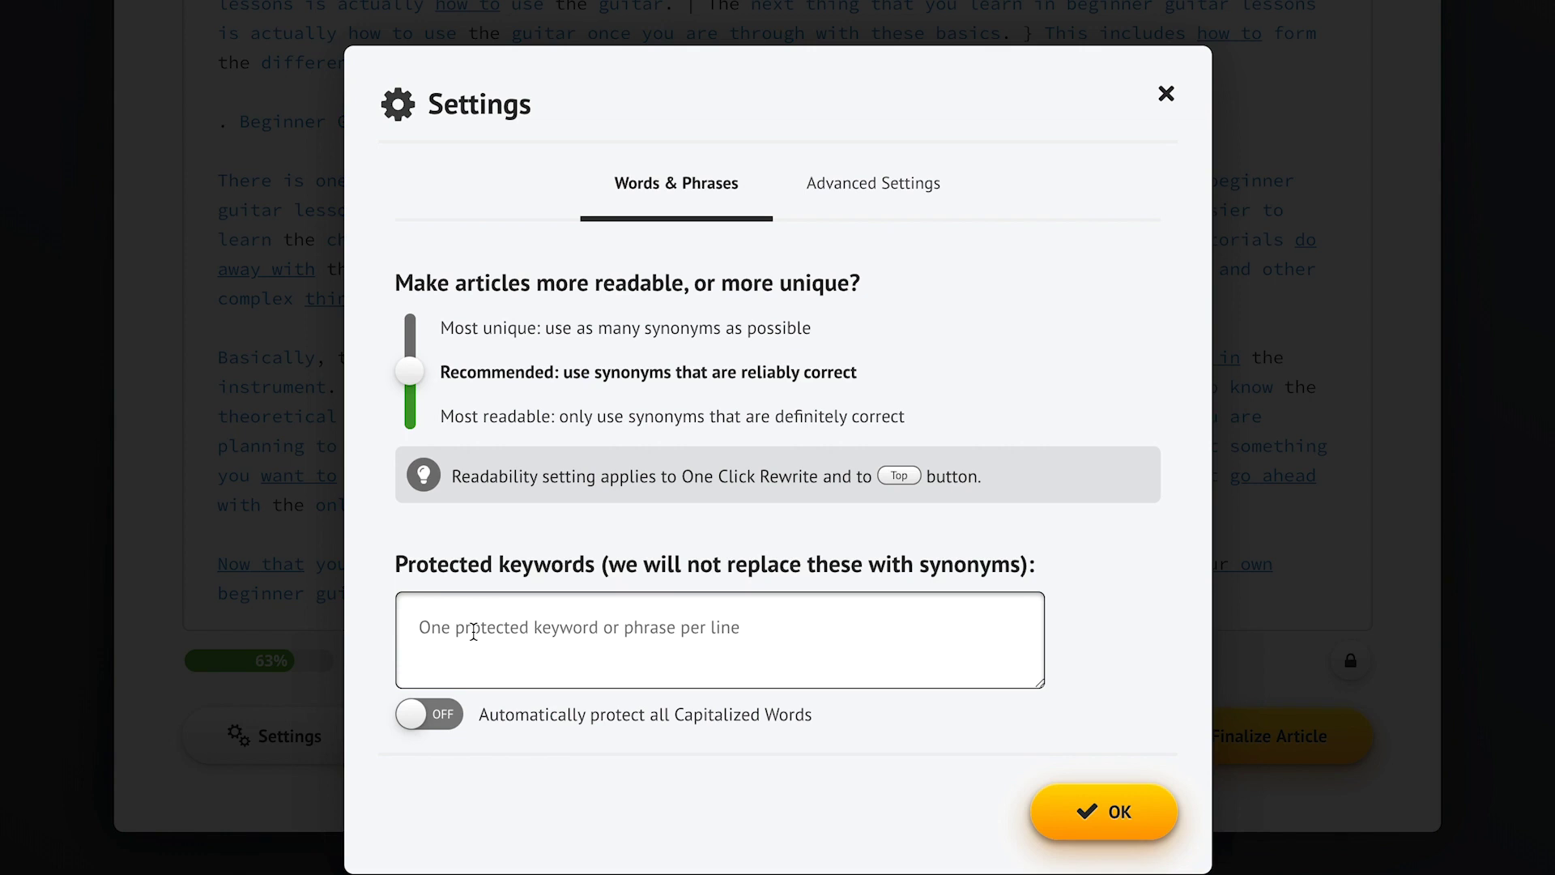
text(Big Burgers)
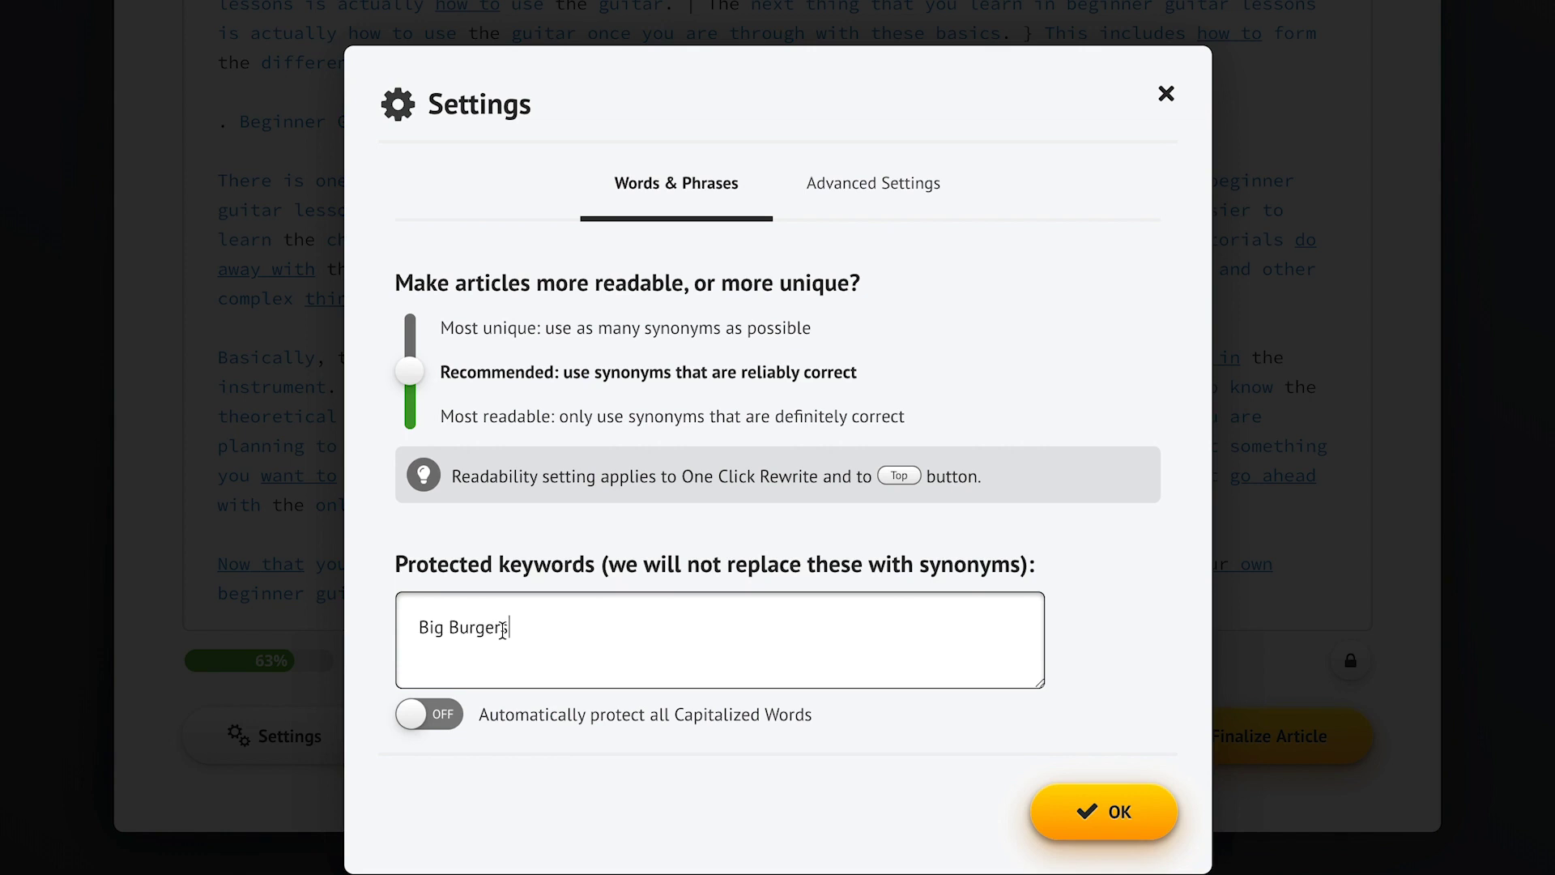
click(1104, 610)
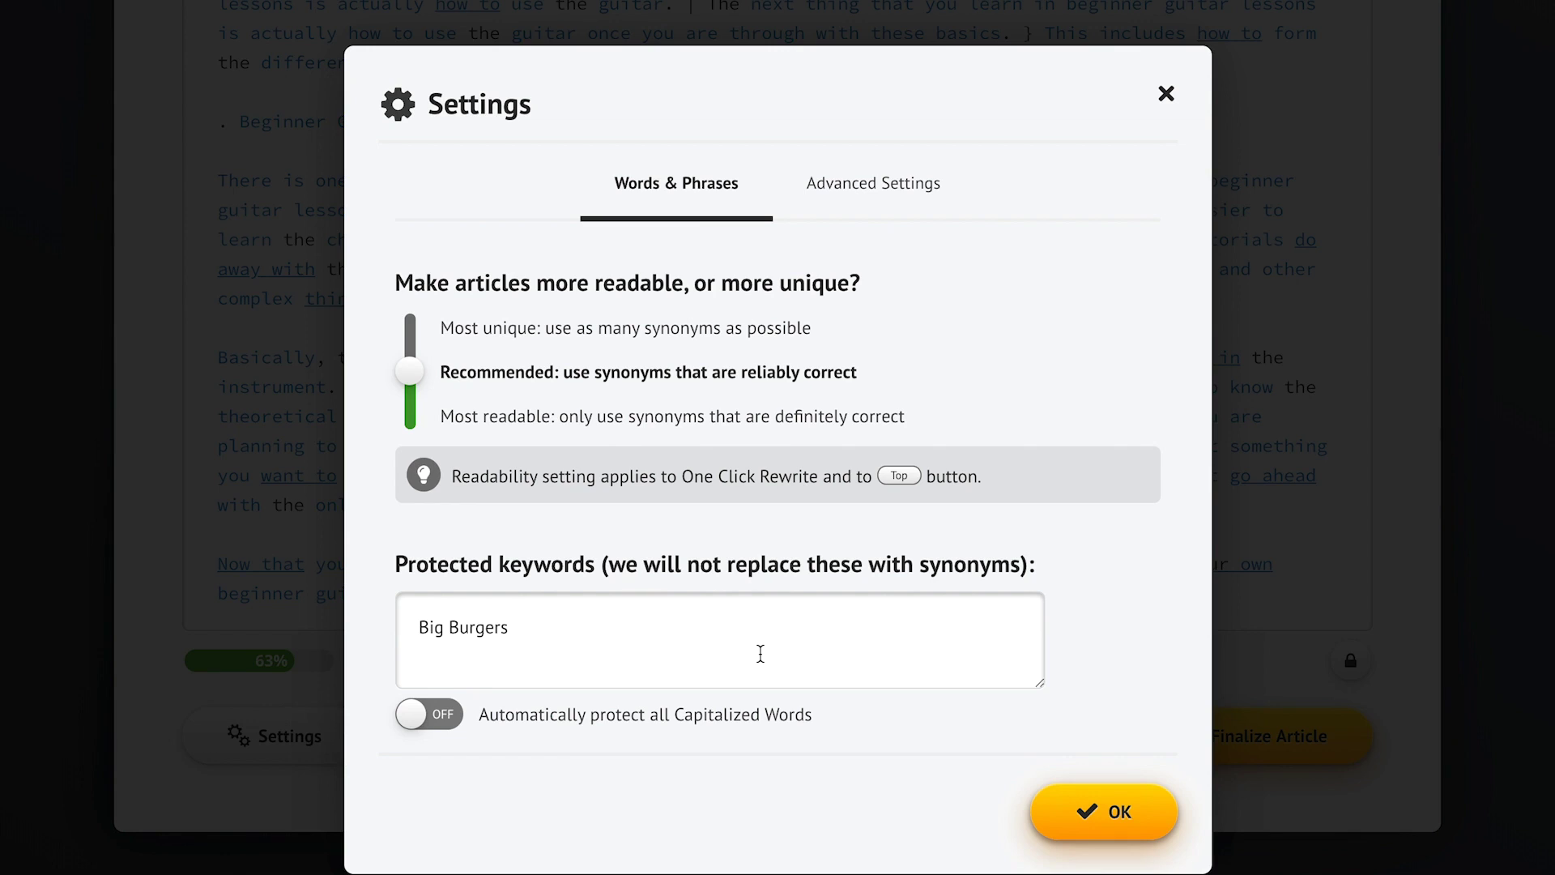
click(424, 723)
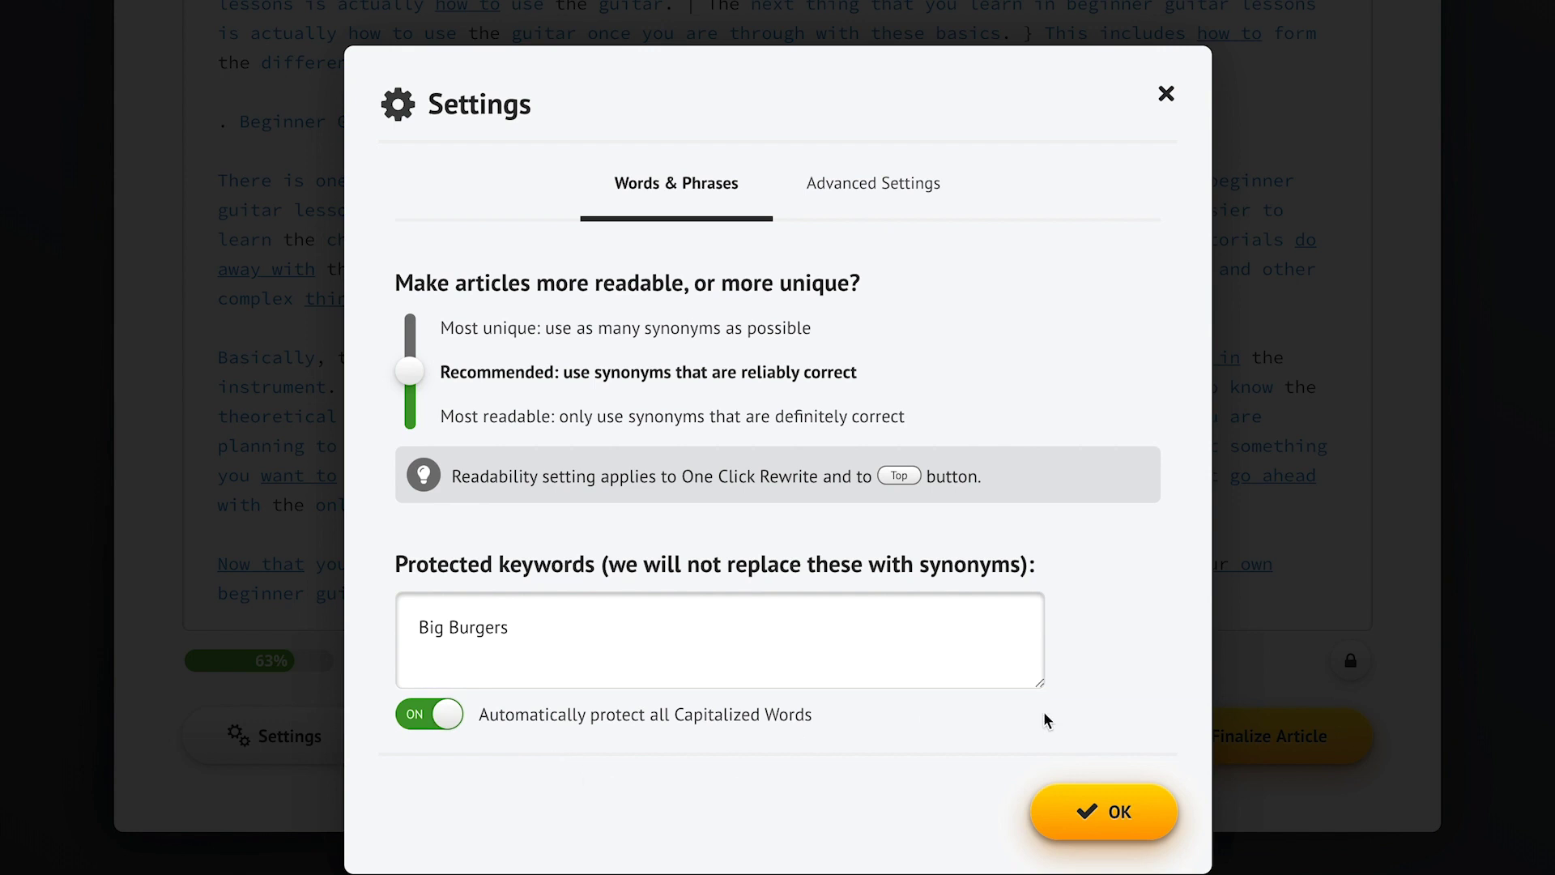
click(1088, 810)
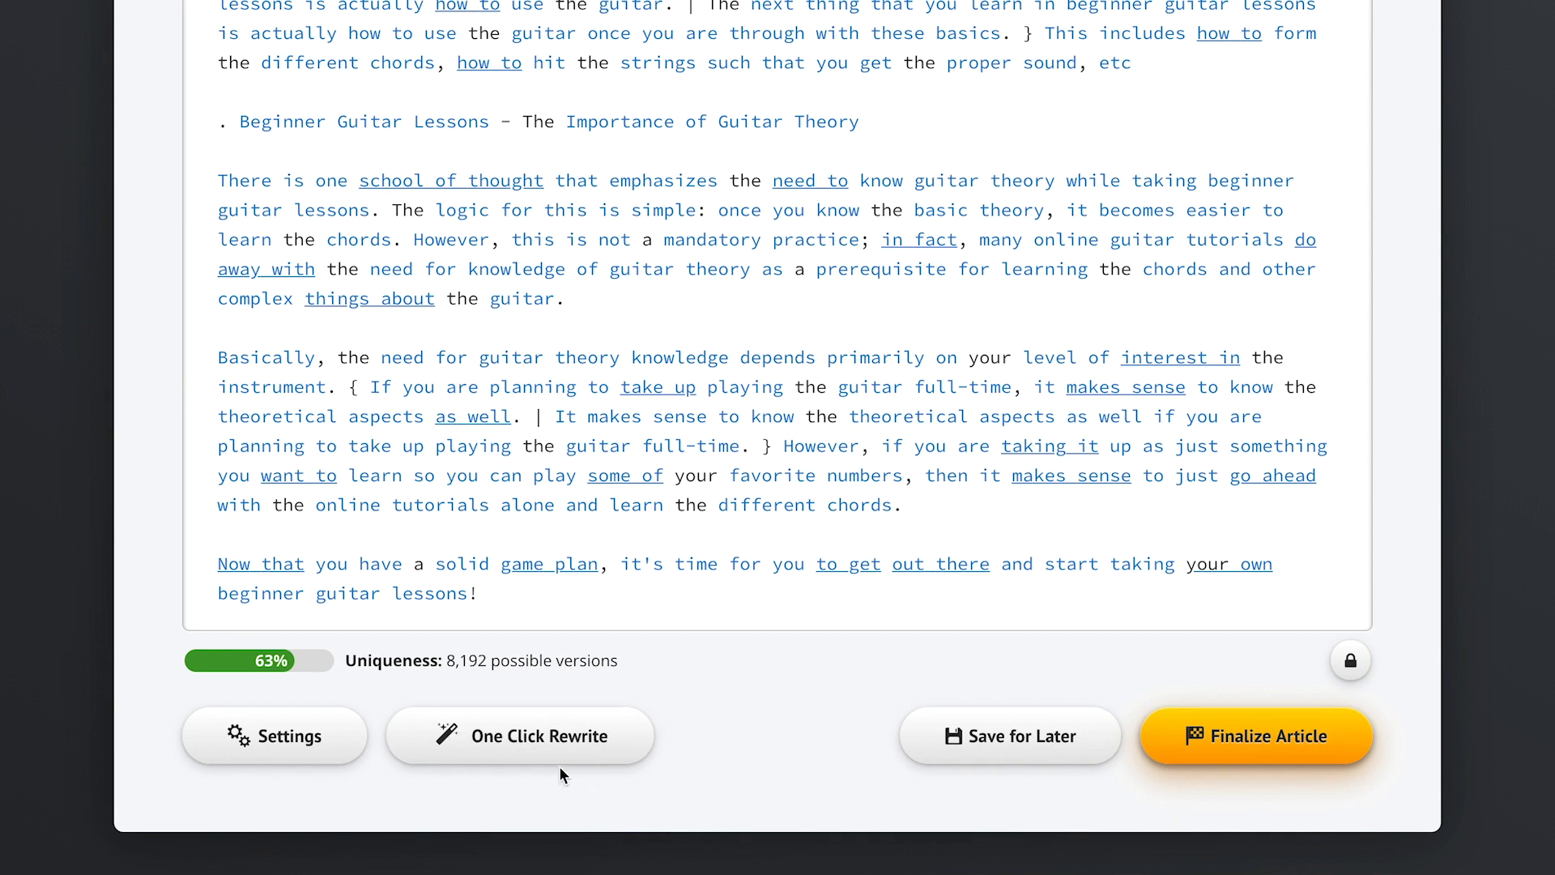
Step: Apply the One Click Rewrite to the whole guitar article and finalize it into spintax format
click(531, 760)
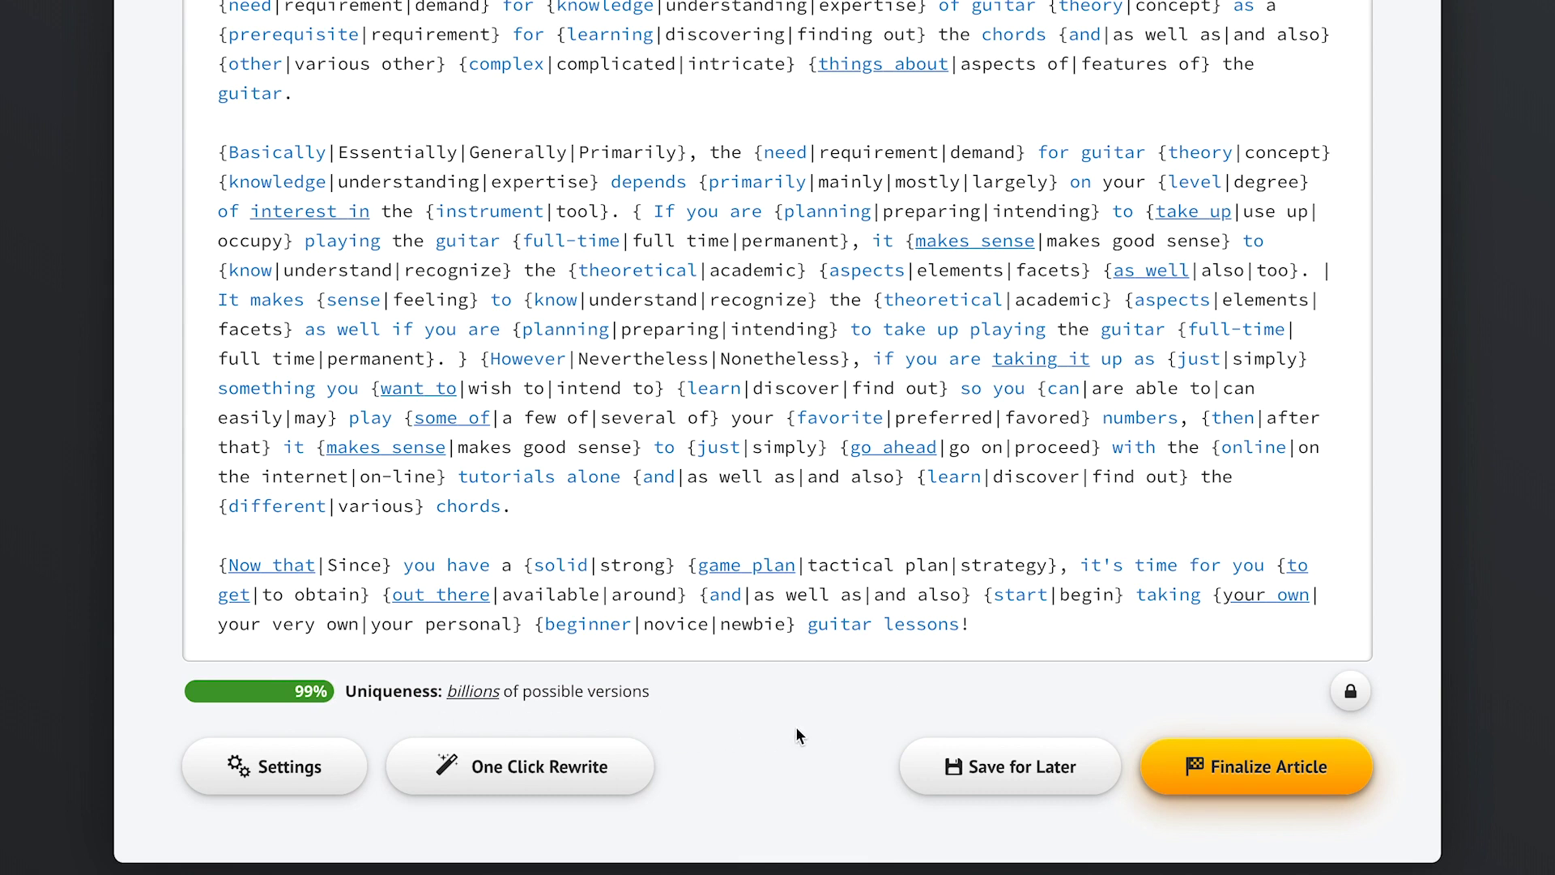
click(1258, 783)
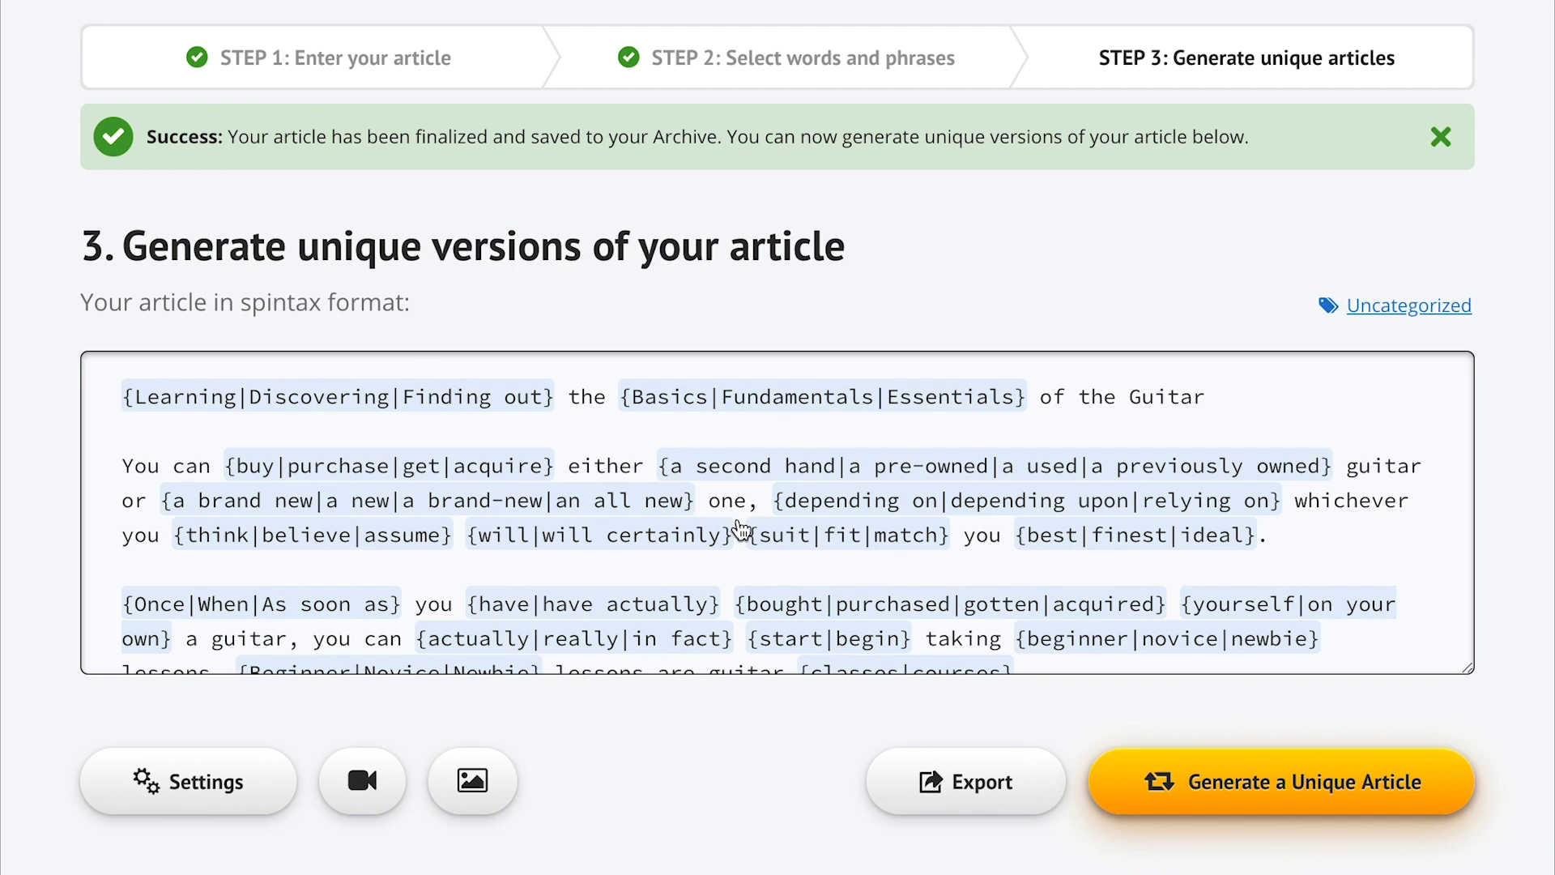
double_click(290, 304)
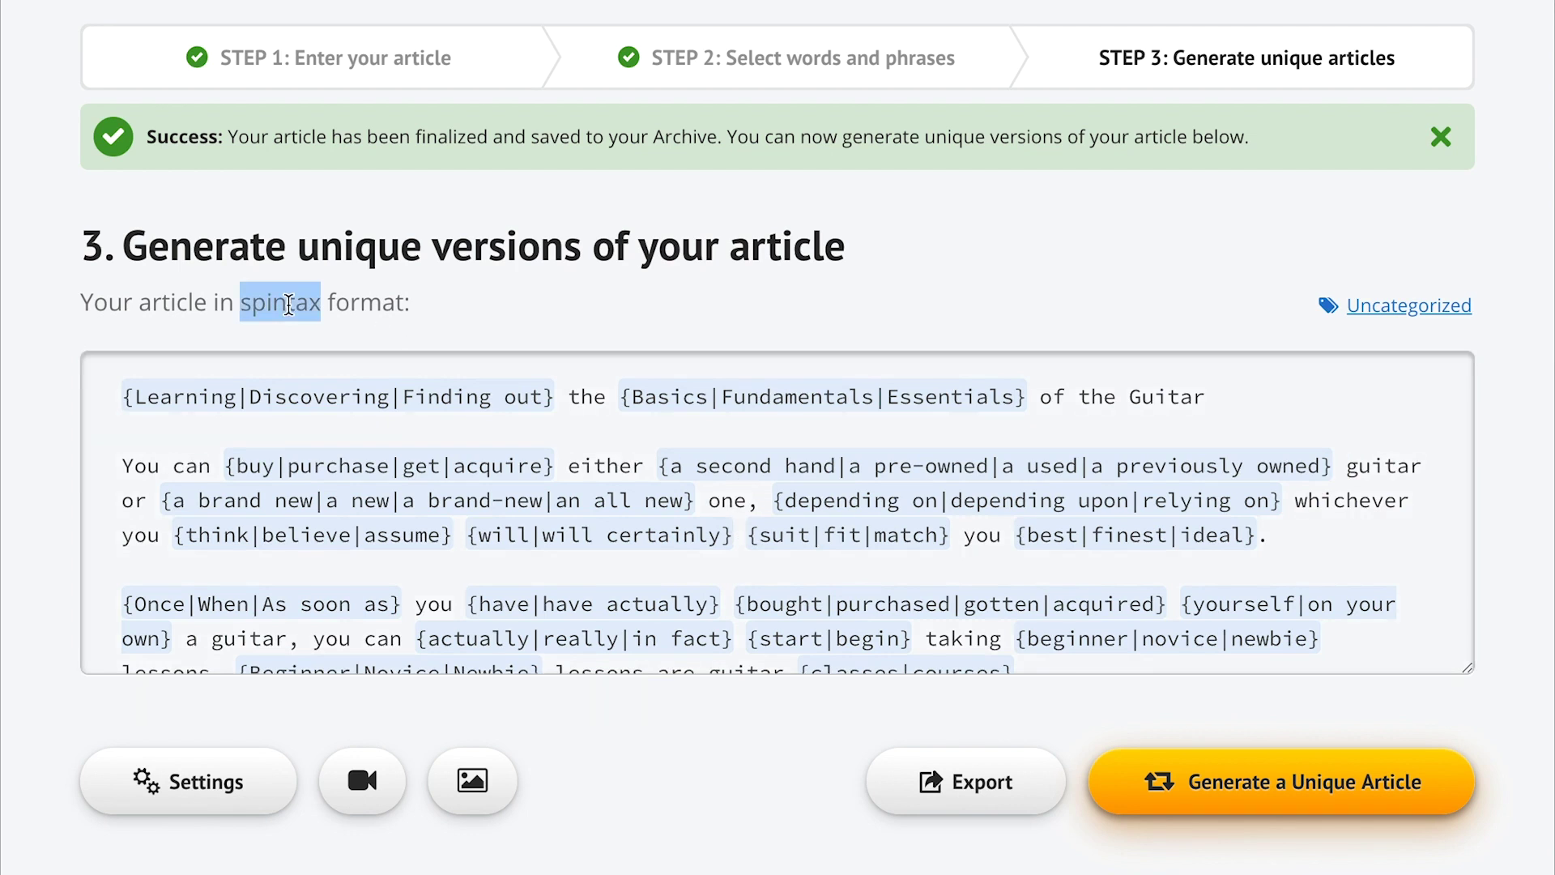
click(490, 298)
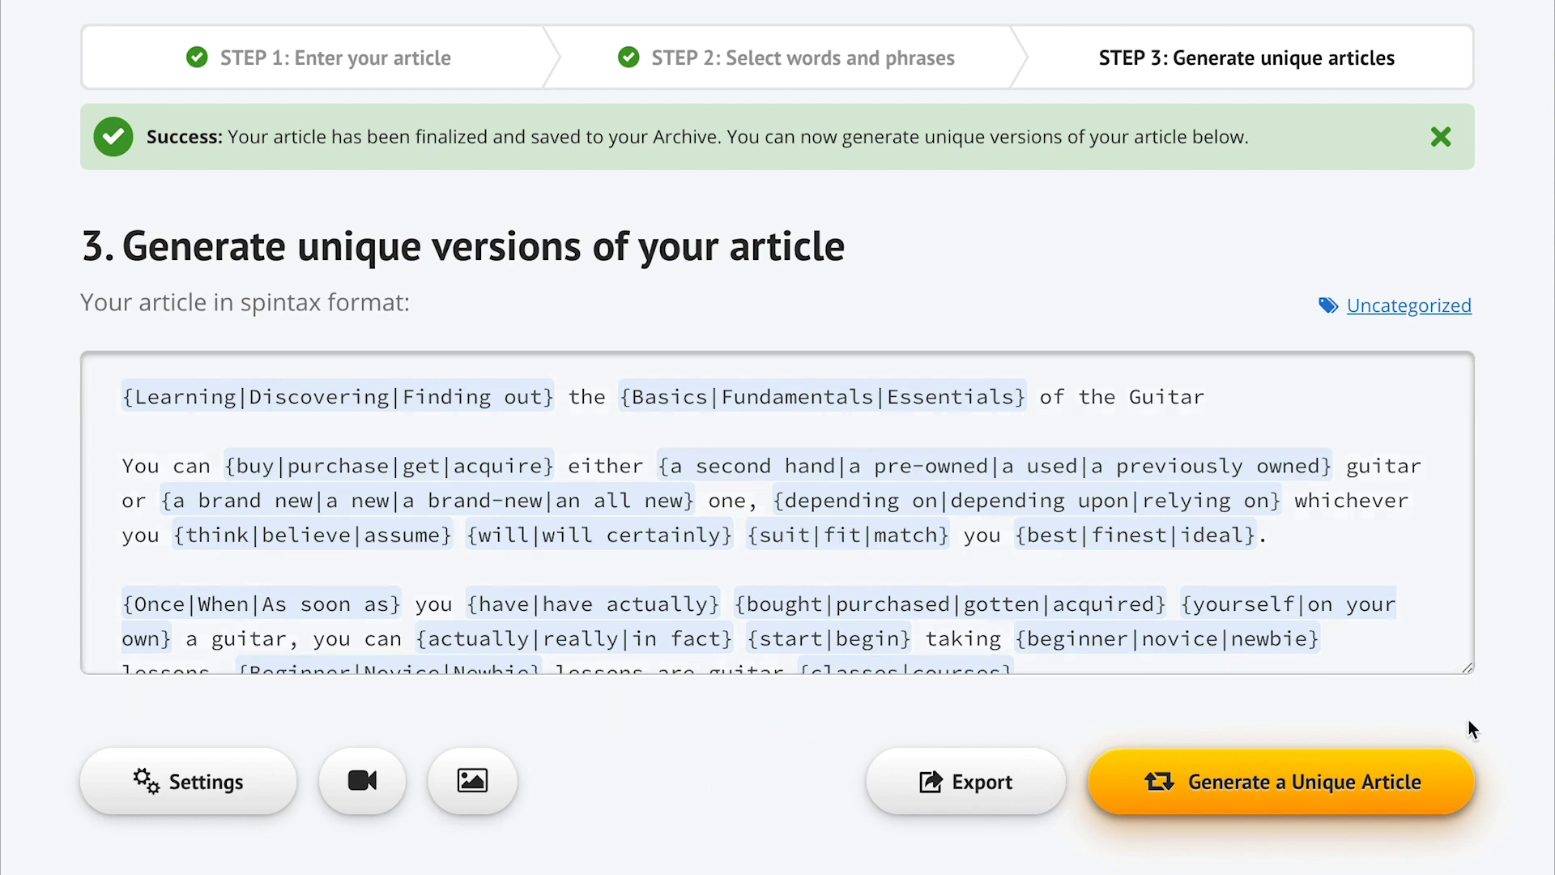
Step: Fetch relevant YouTube videos for the finalized article with the search term "guitar lessons"
scroll(644, 823, down, 3)
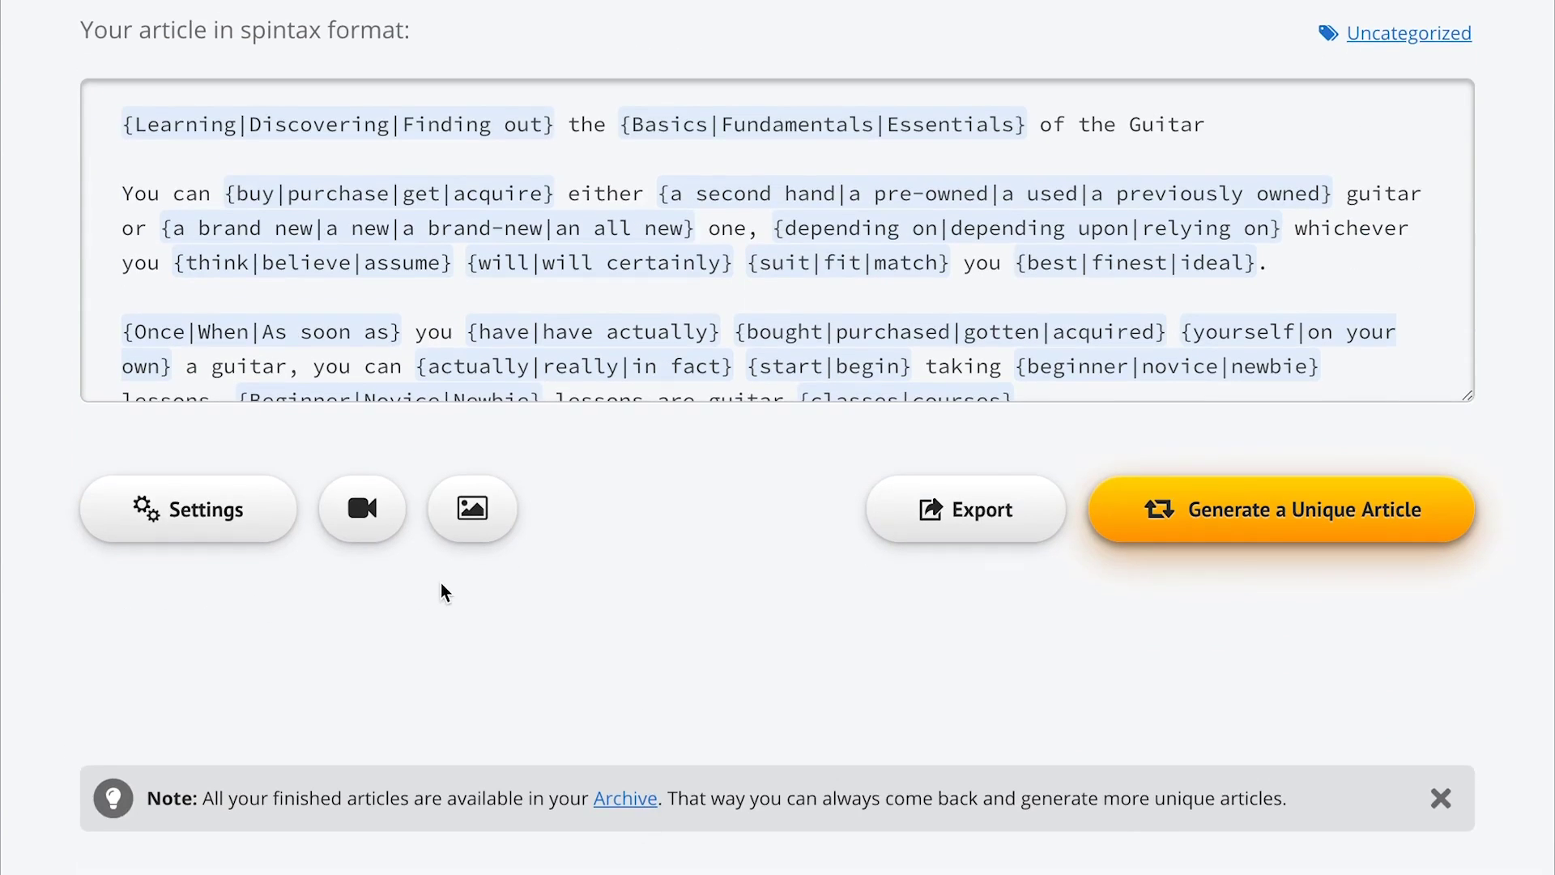
click(360, 519)
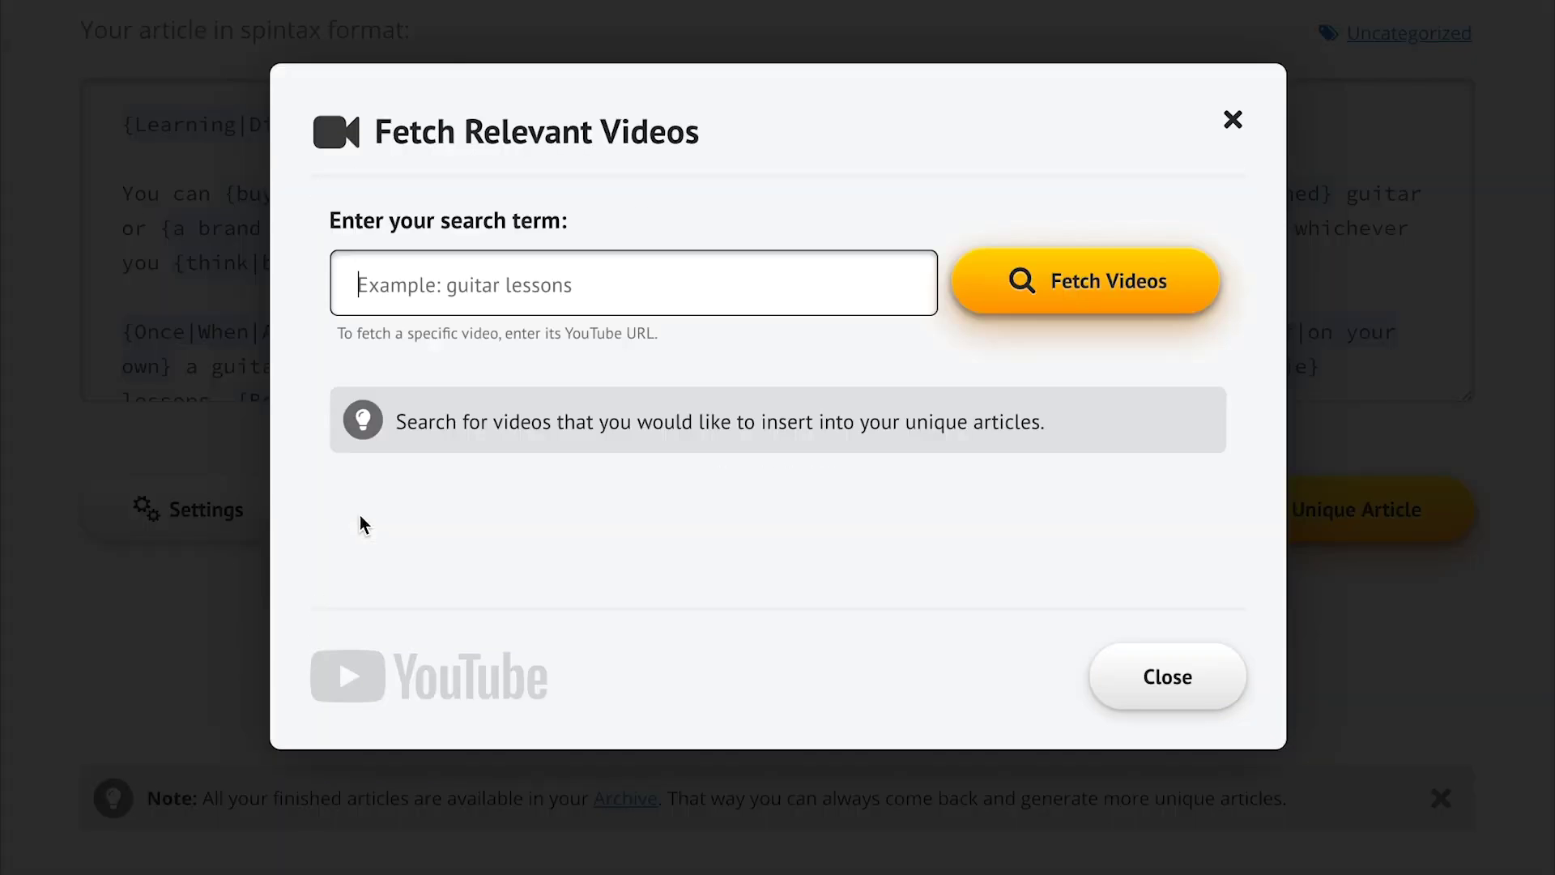
text(guitar lessons)
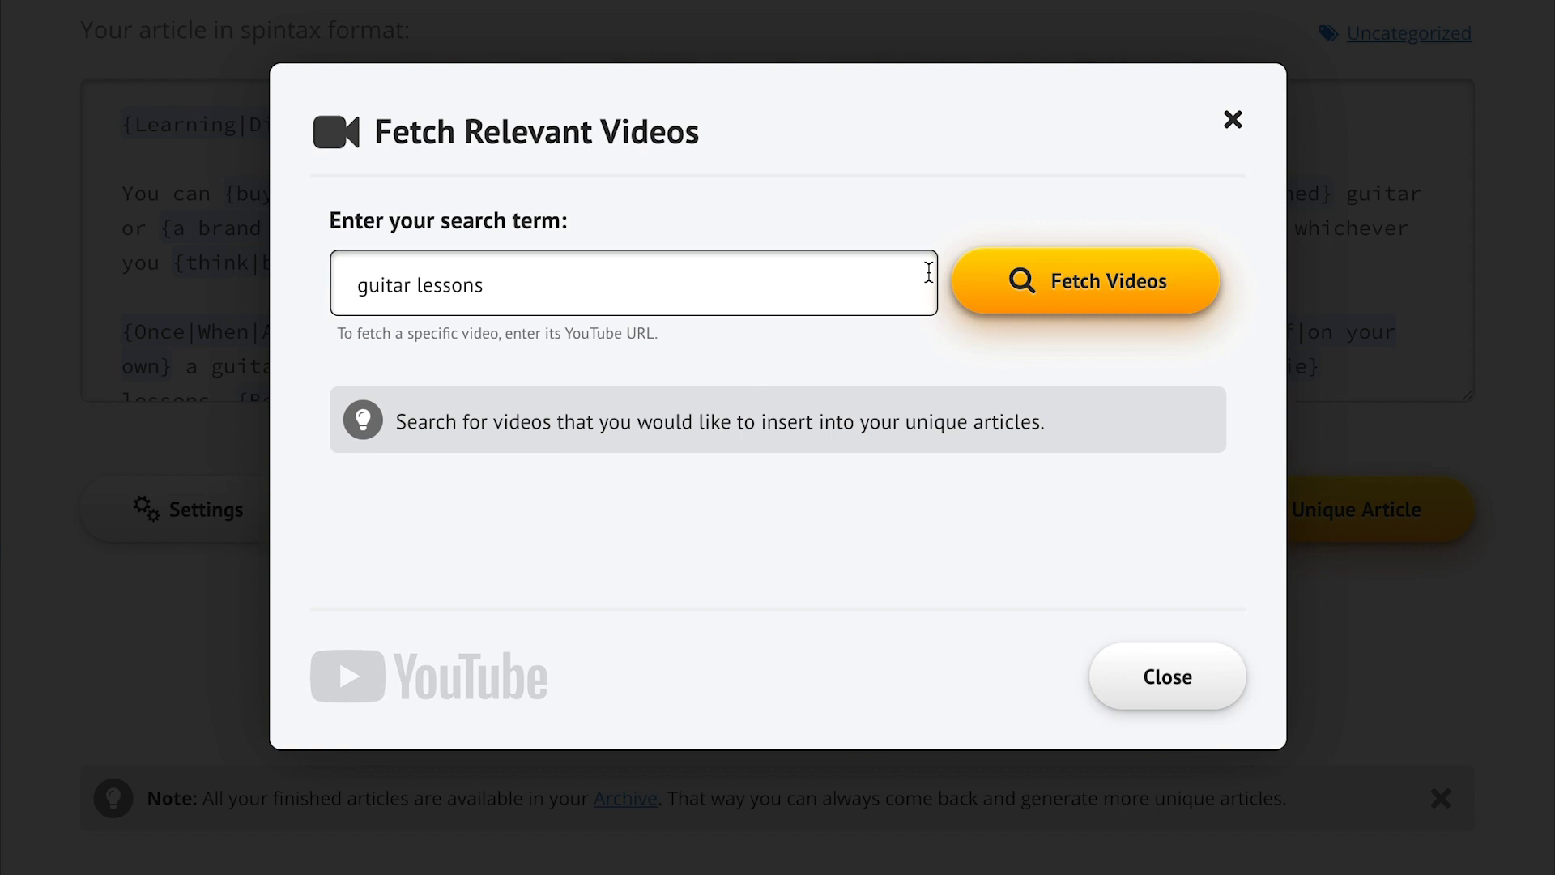
click(1066, 302)
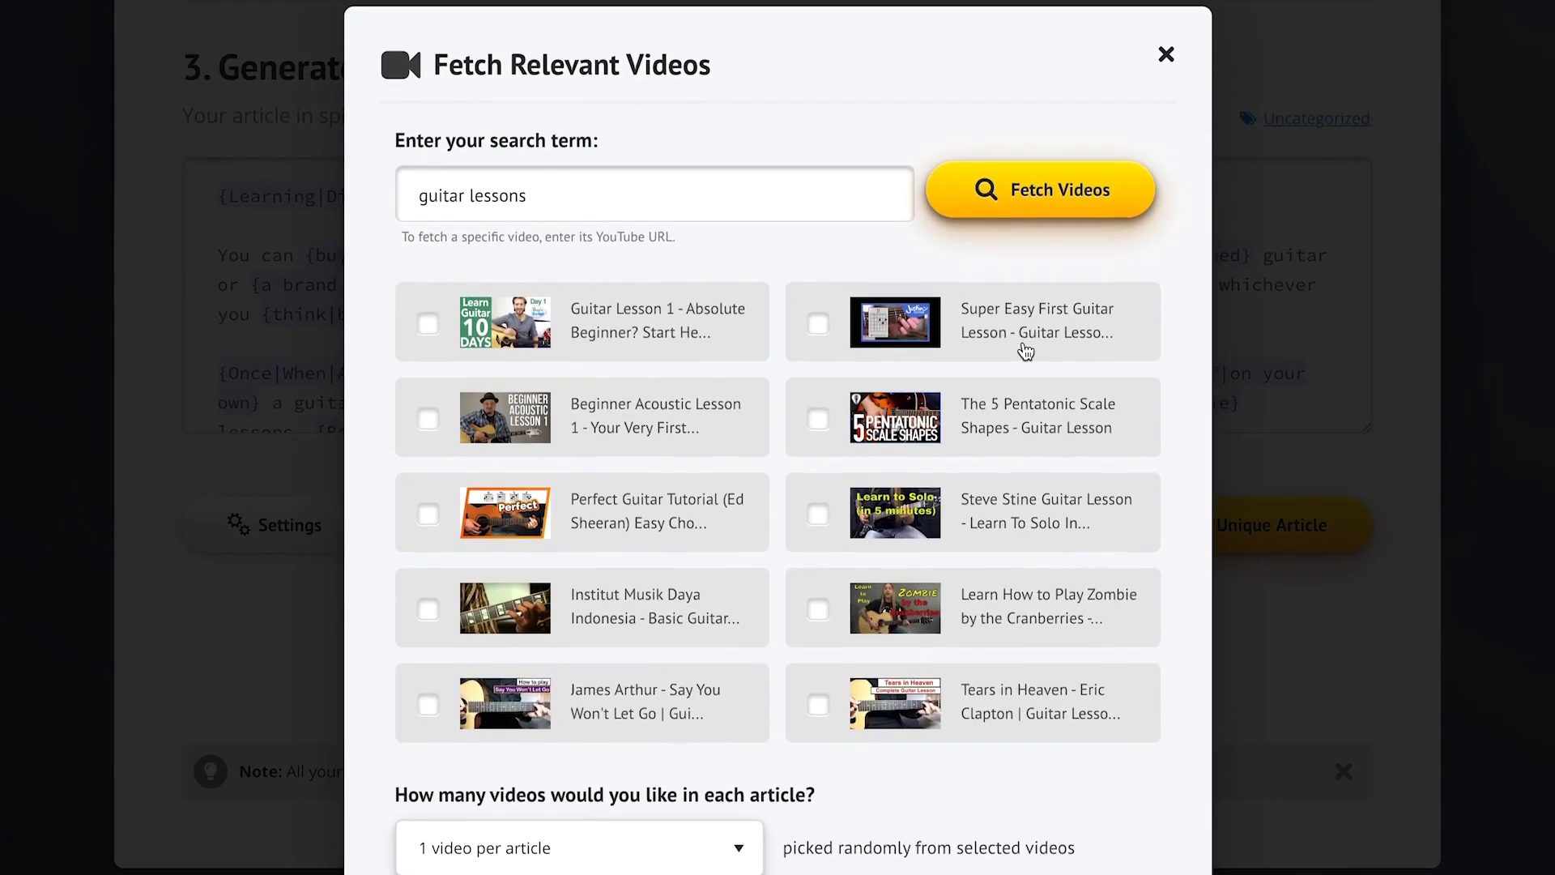
Step: Select the videos Guitar Lesson 1, Beginner Acoustic Lesson 1, Learn How to Play Zombie and Tears in Heaven
click(685, 349)
click(700, 417)
click(906, 585)
click(980, 715)
Step: Set the number of videos to 2 per article and use the selected videos
scroll(1078, 812, down, 4)
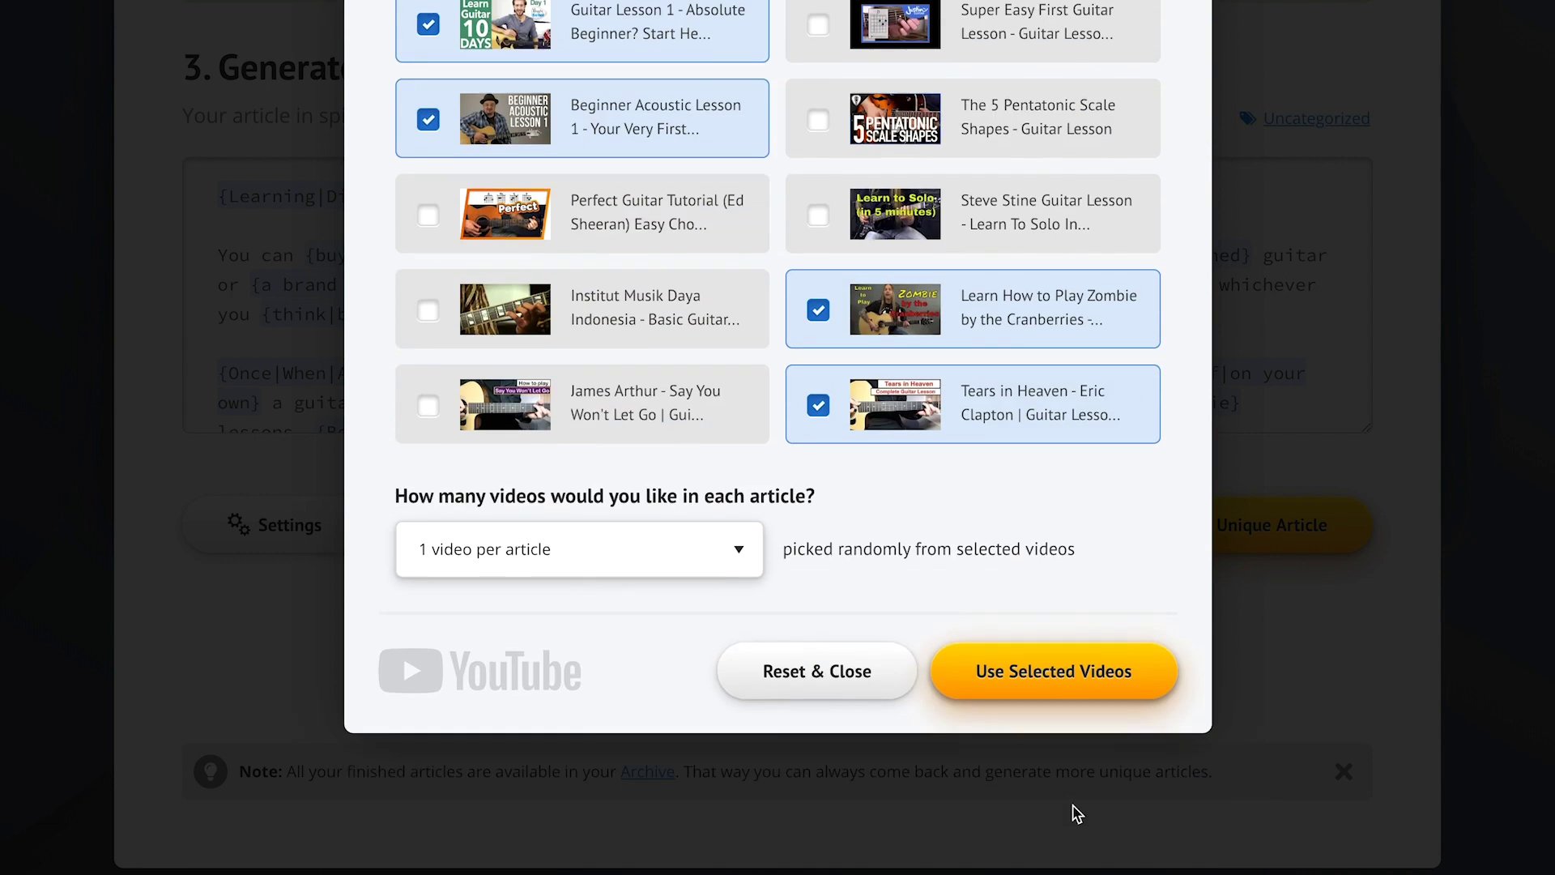
click(600, 549)
click(612, 572)
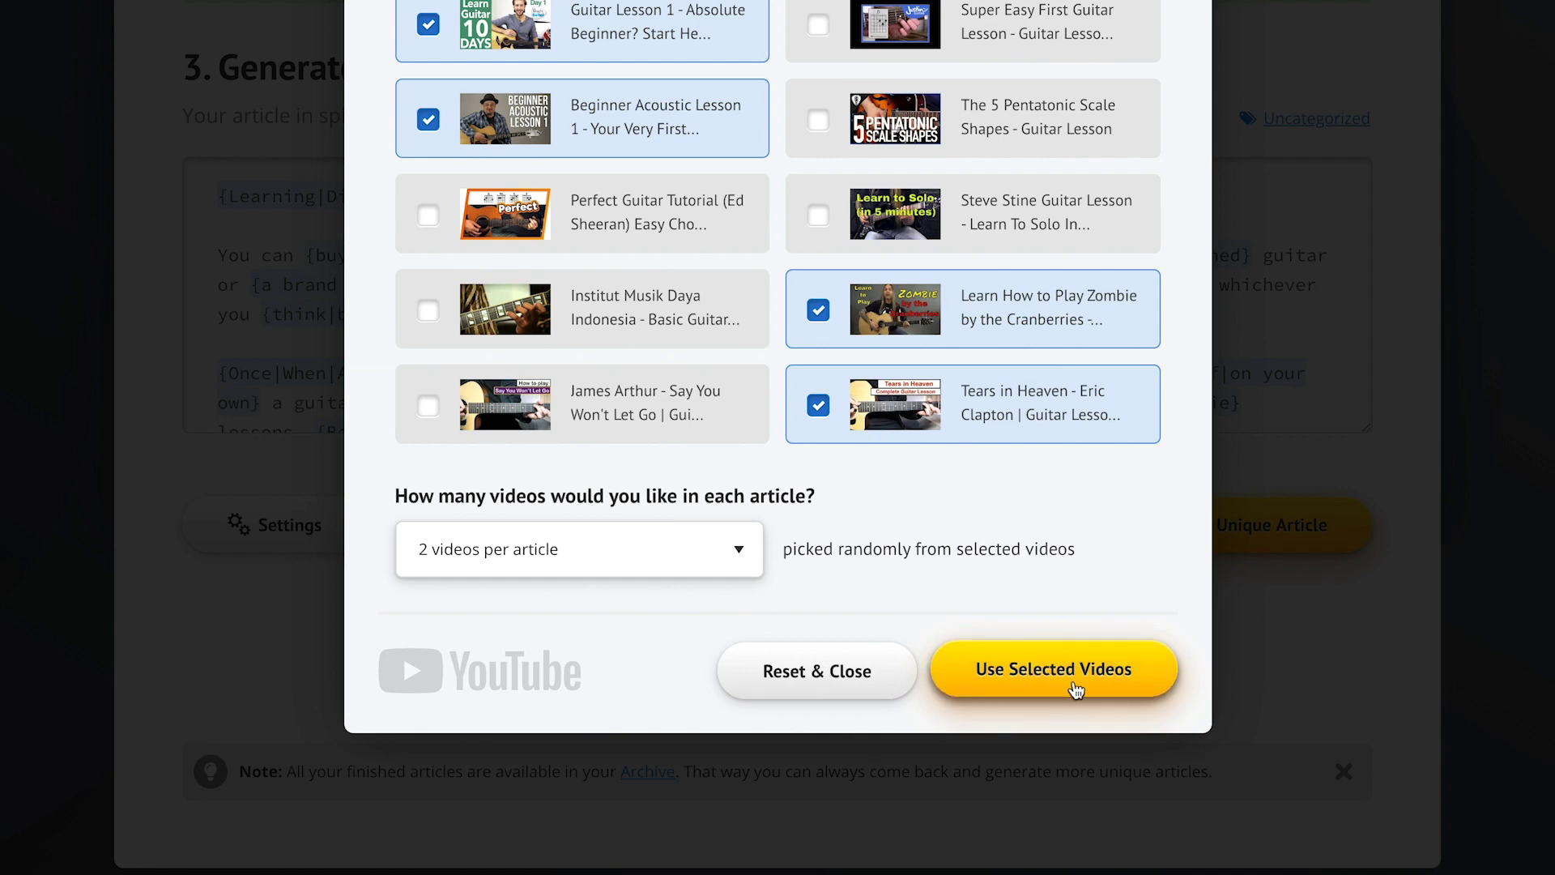
click(1076, 690)
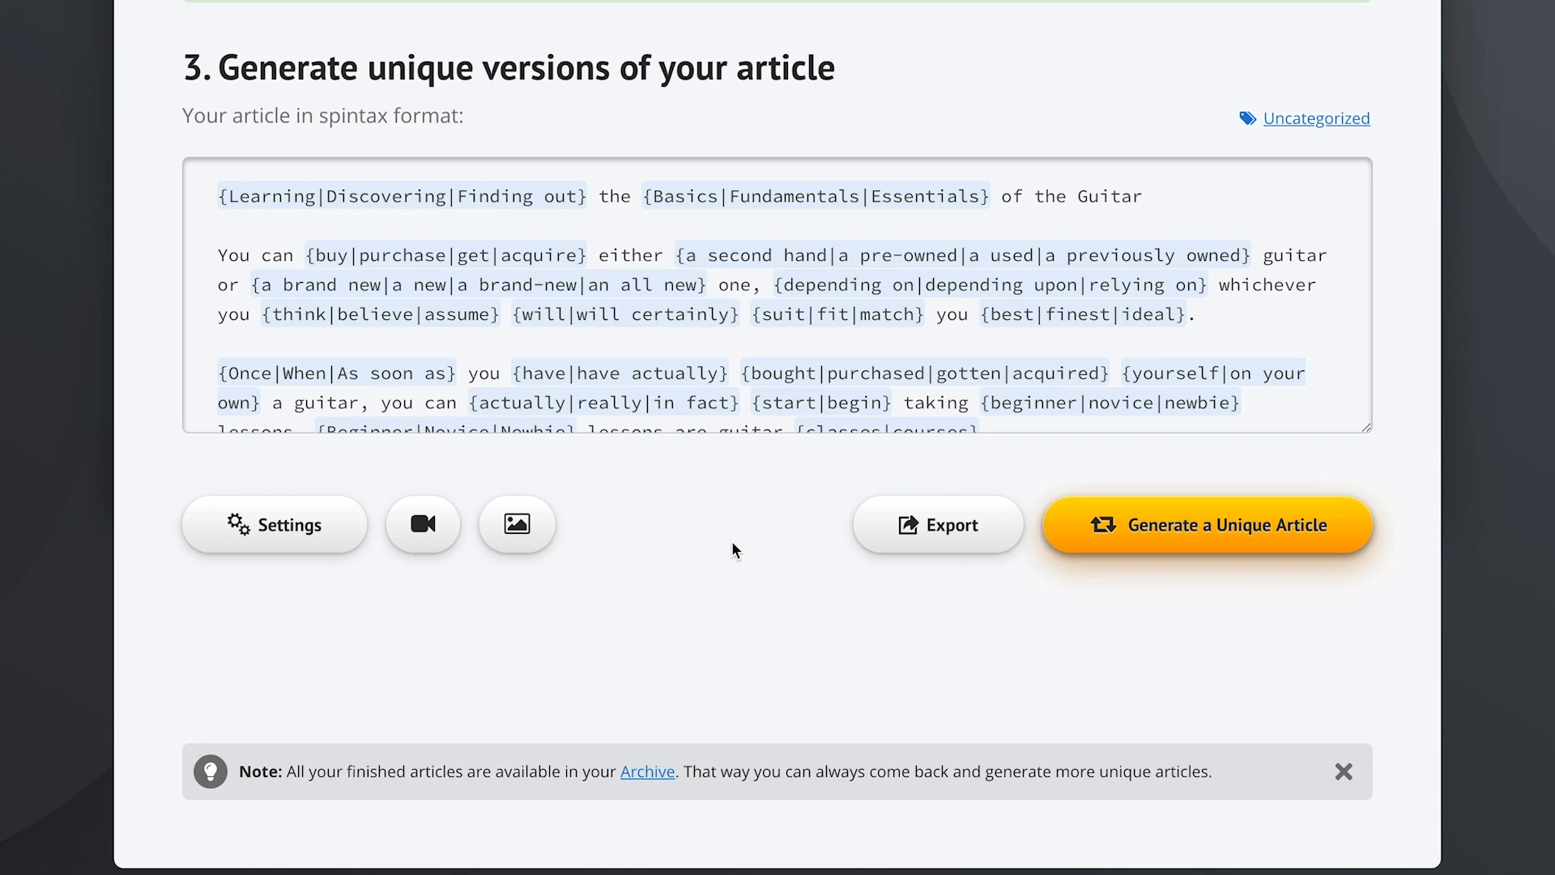
Step: Generate a unique version of the article and preview its text and embedded videos
click(1241, 529)
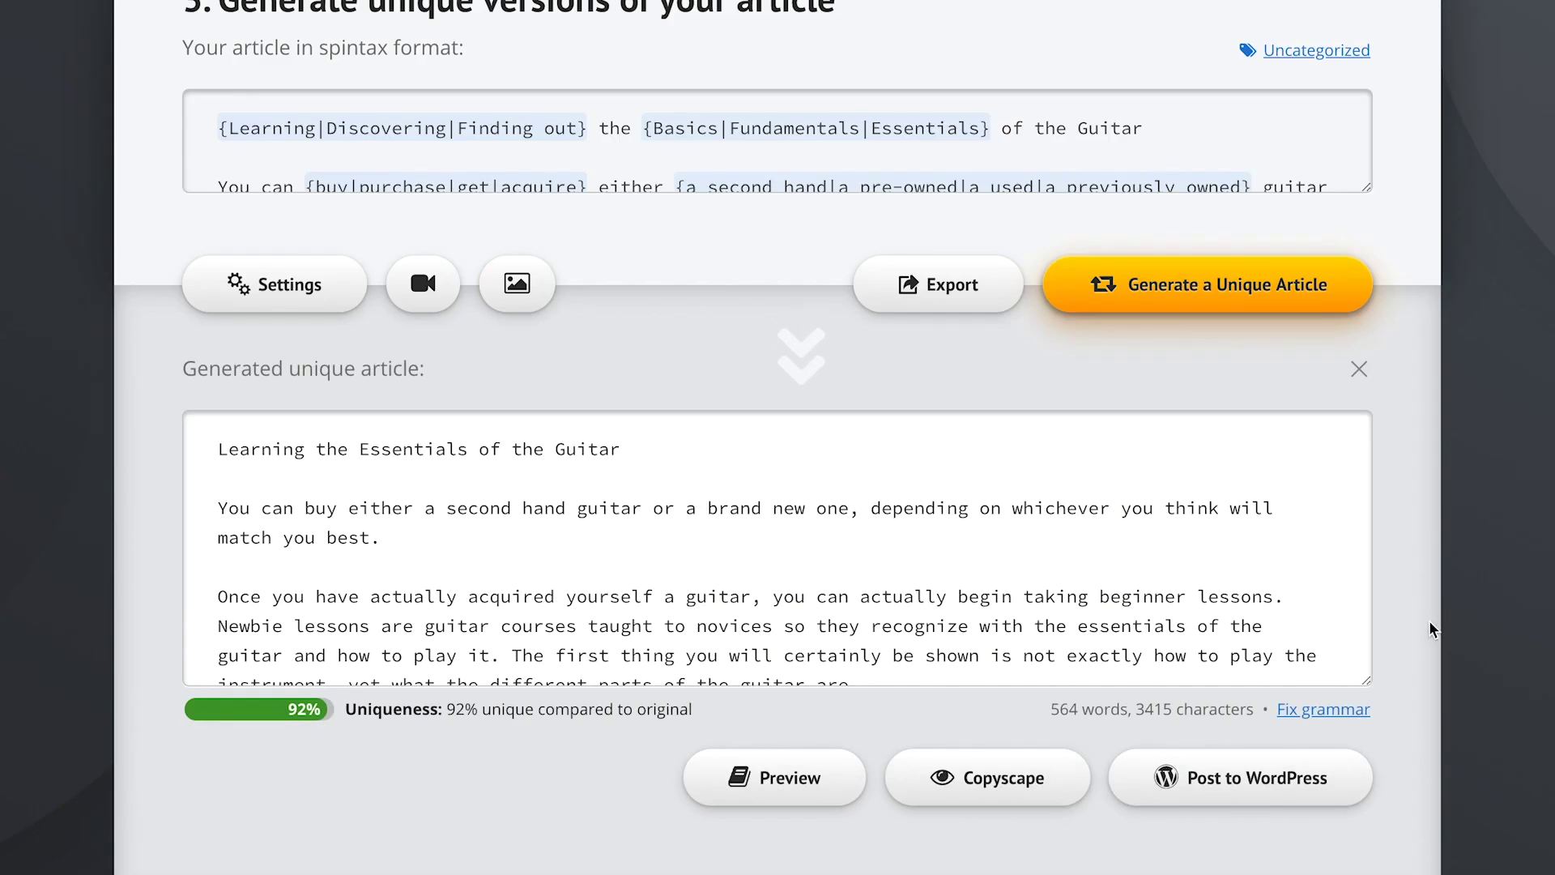
scroll(1433, 630, down, 2)
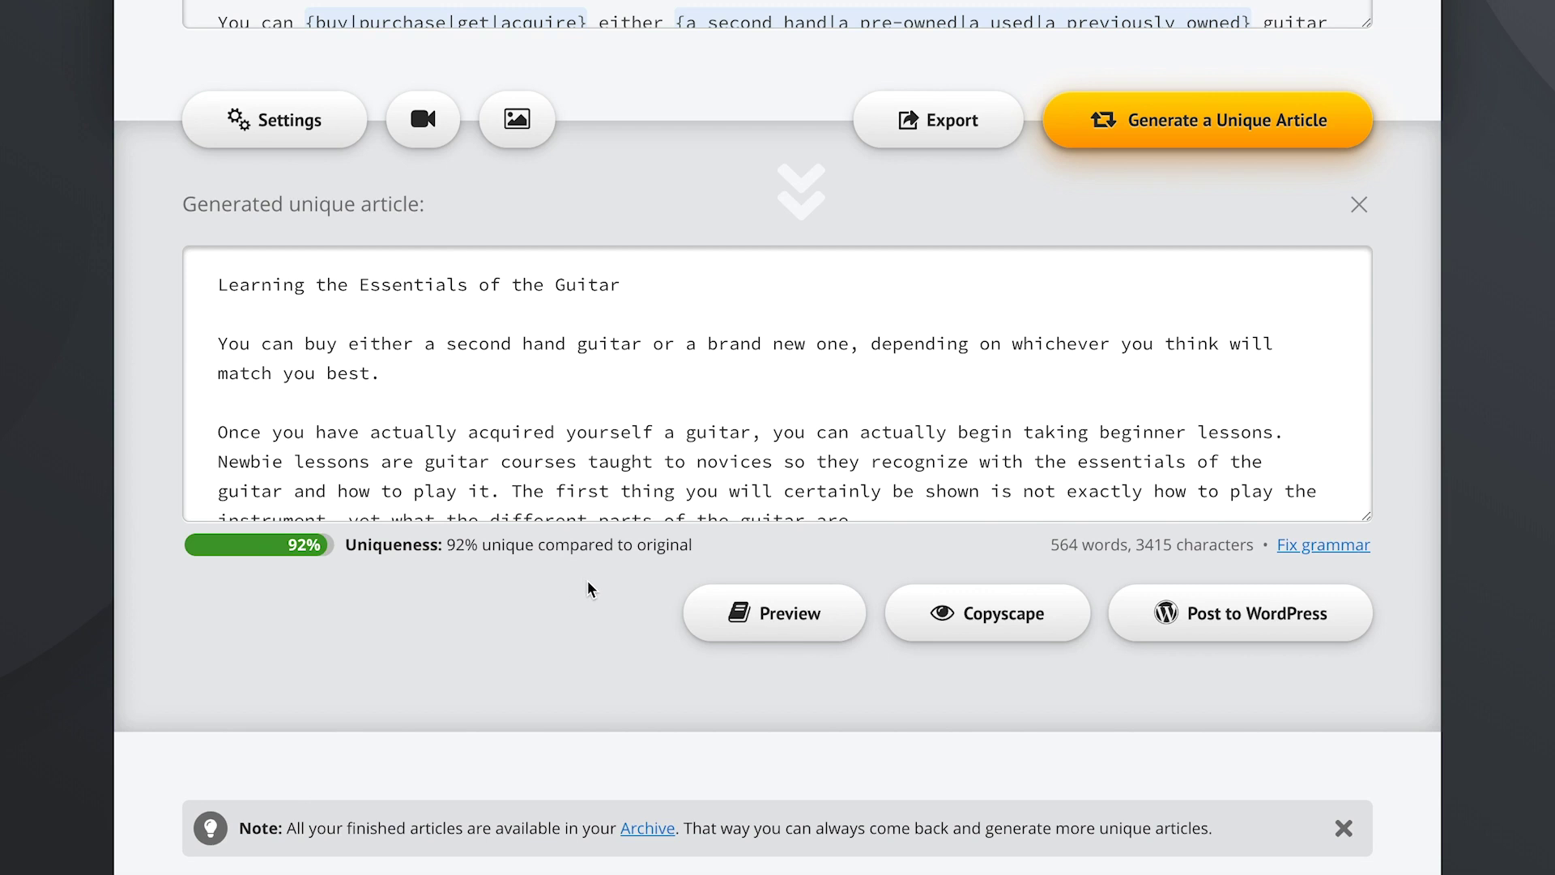
click(712, 610)
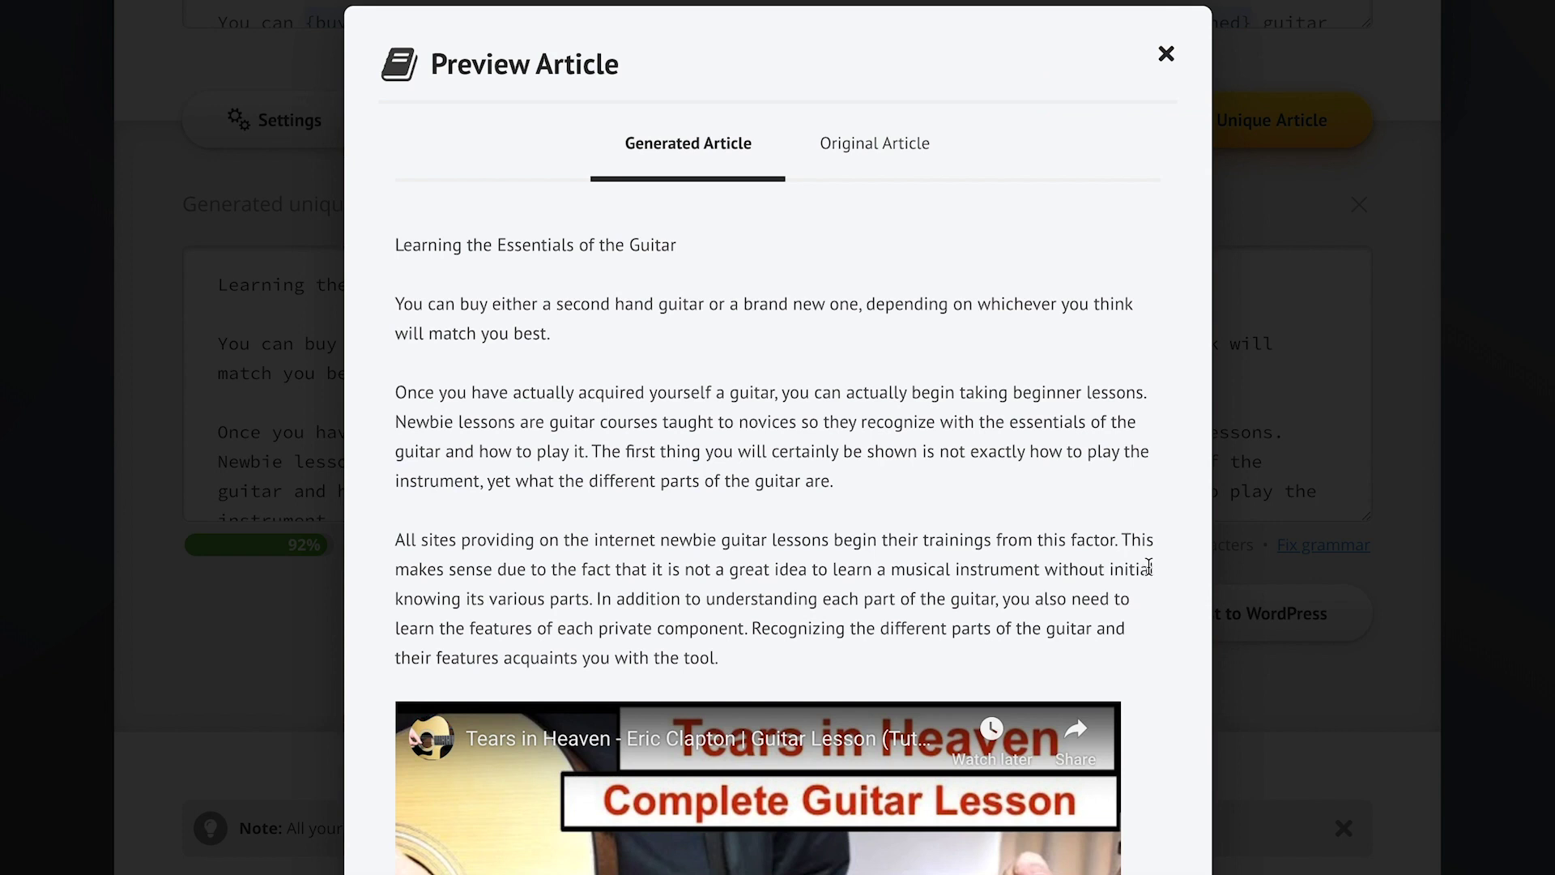
scroll(1160, 580, down, 6)
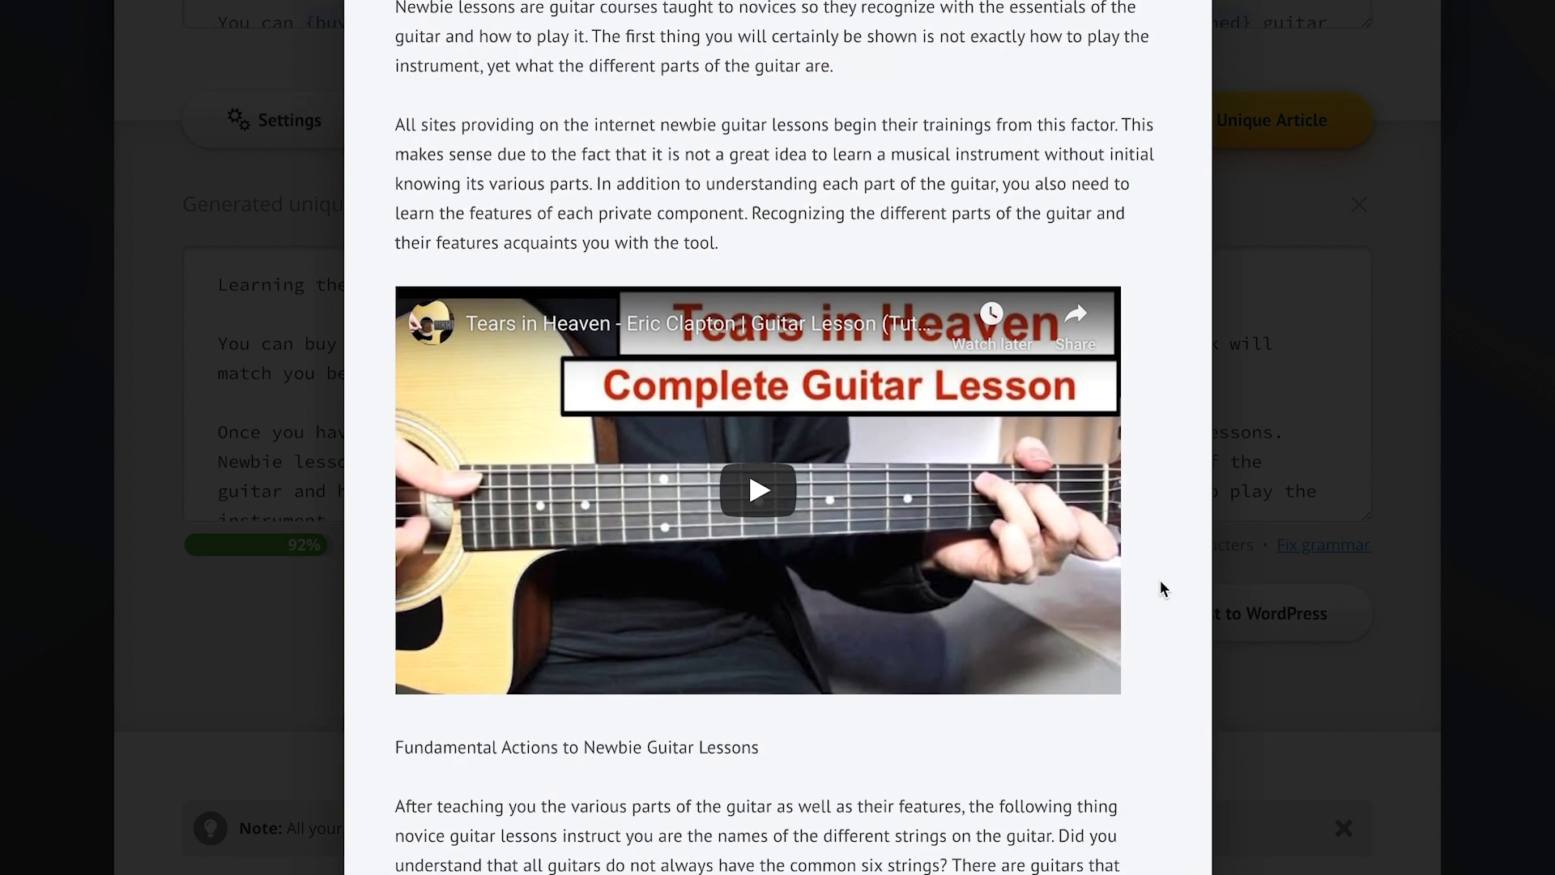
scroll(1160, 580, down, 4)
scroll(1160, 580, down, 6)
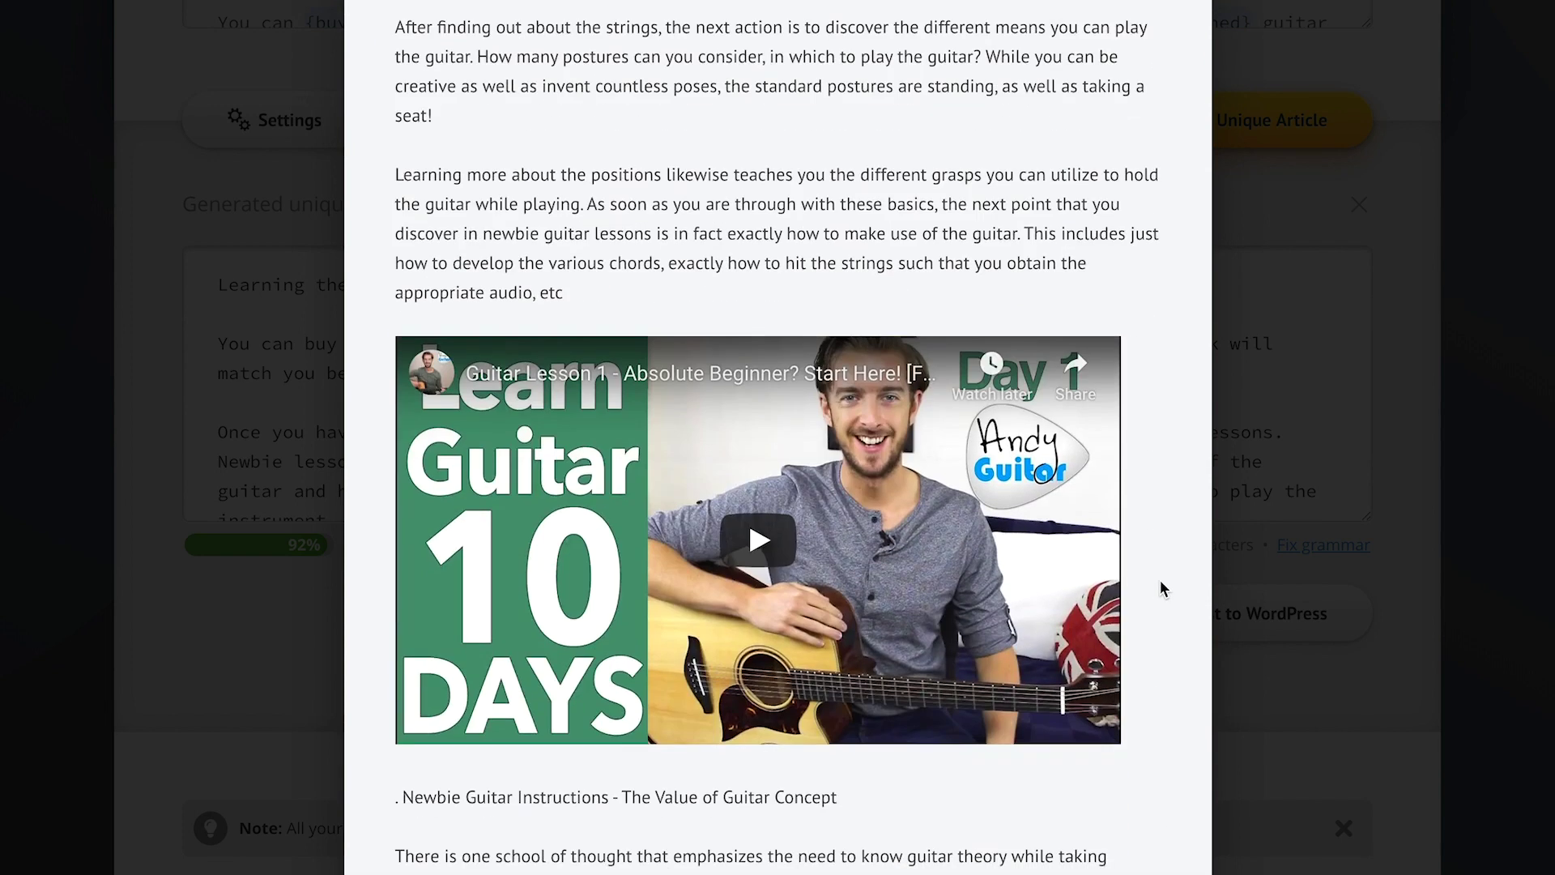
scroll(1164, 405, up, 15)
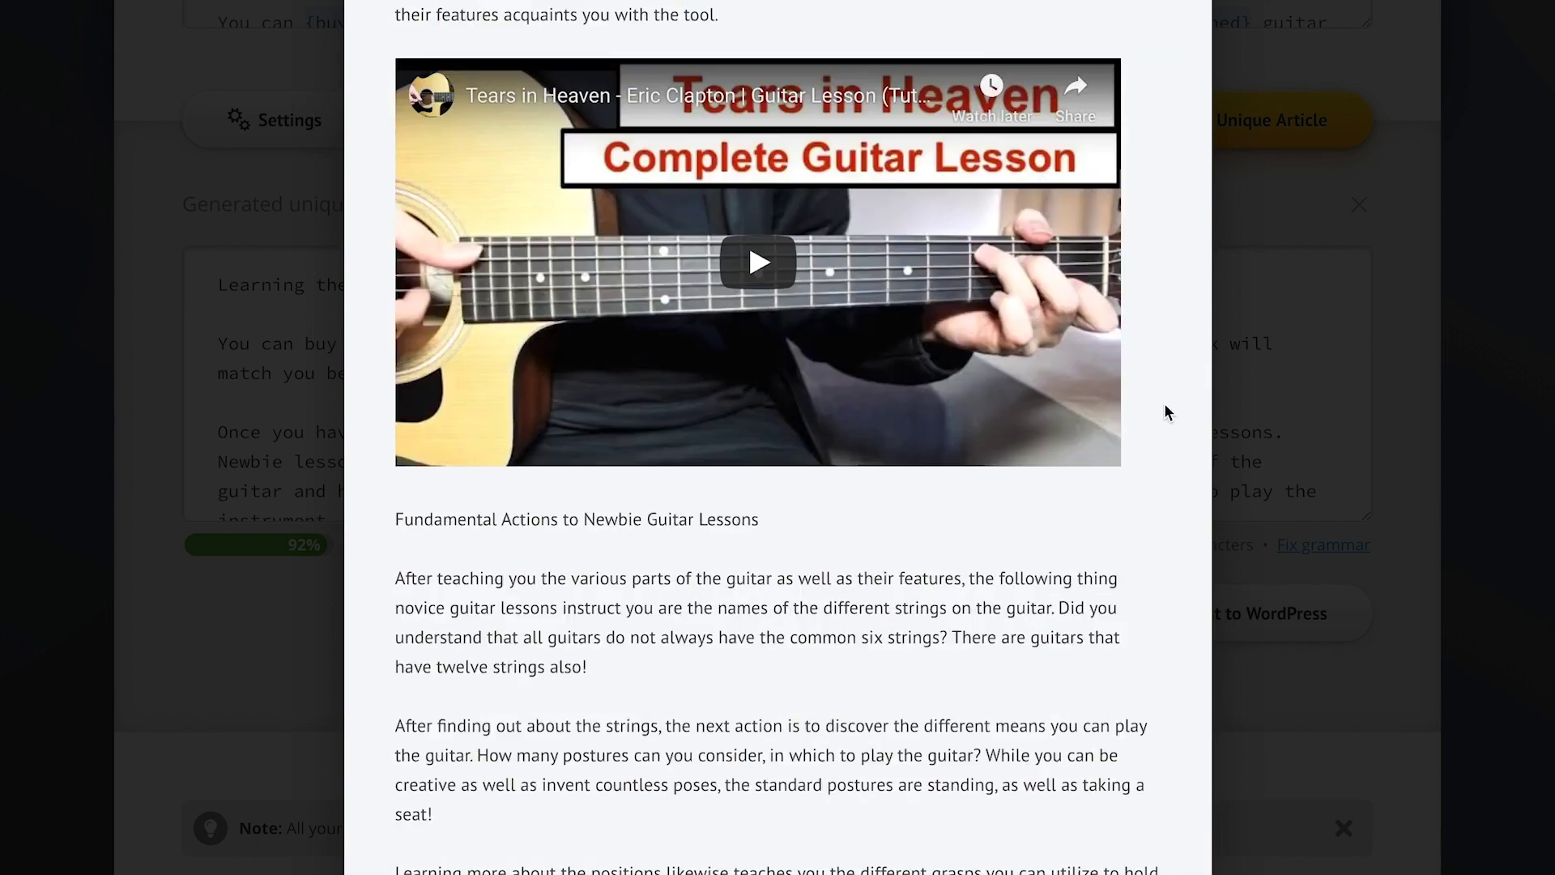
Step: Compare the original article with the generated version in the preview and close it
click(875, 161)
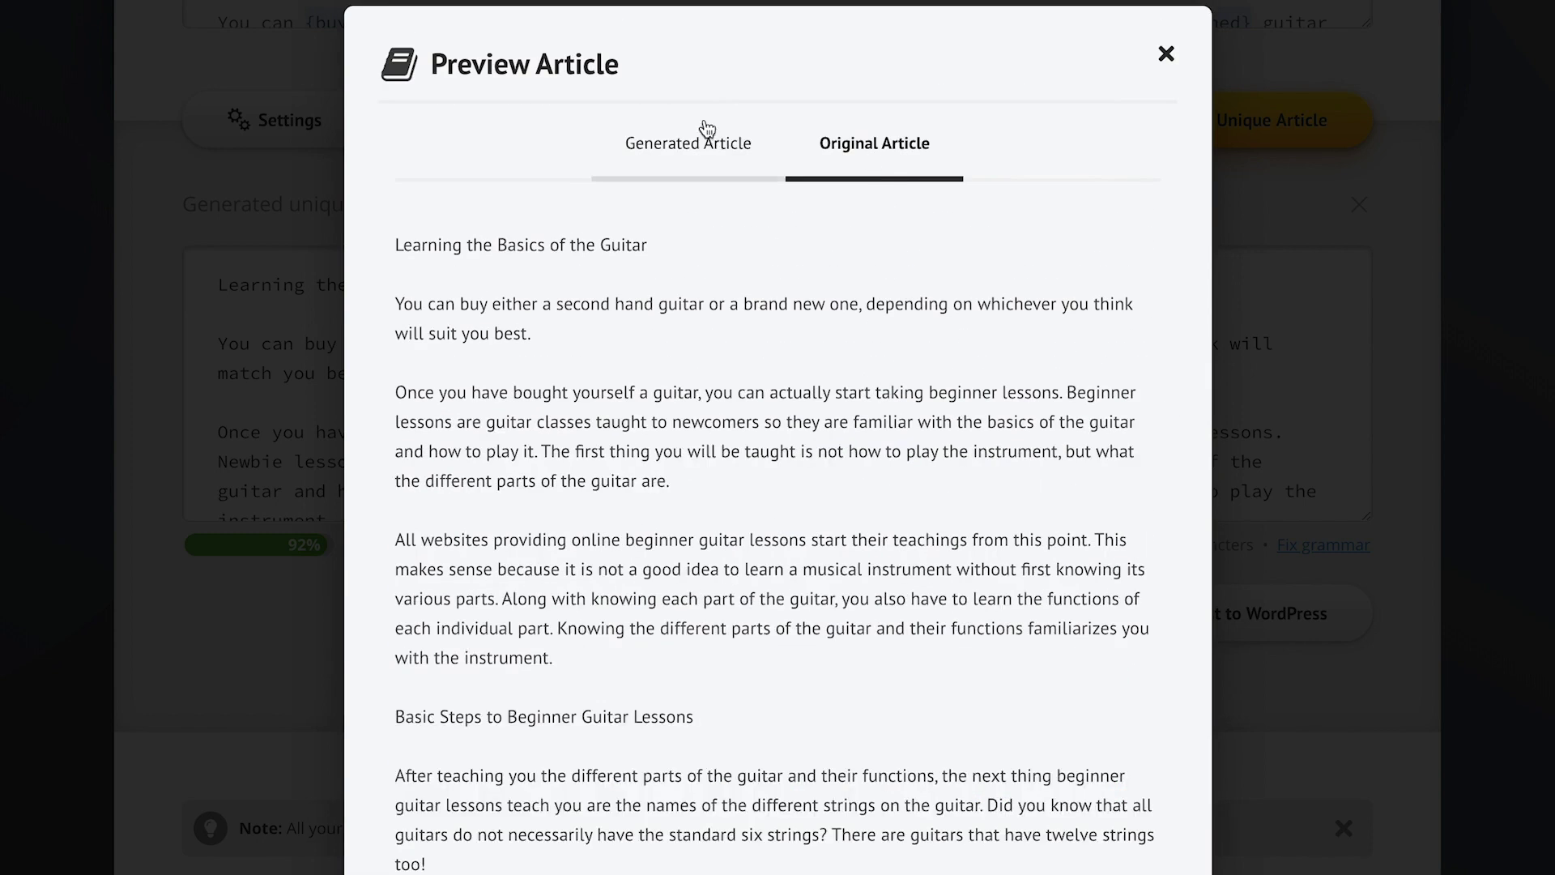
click(679, 151)
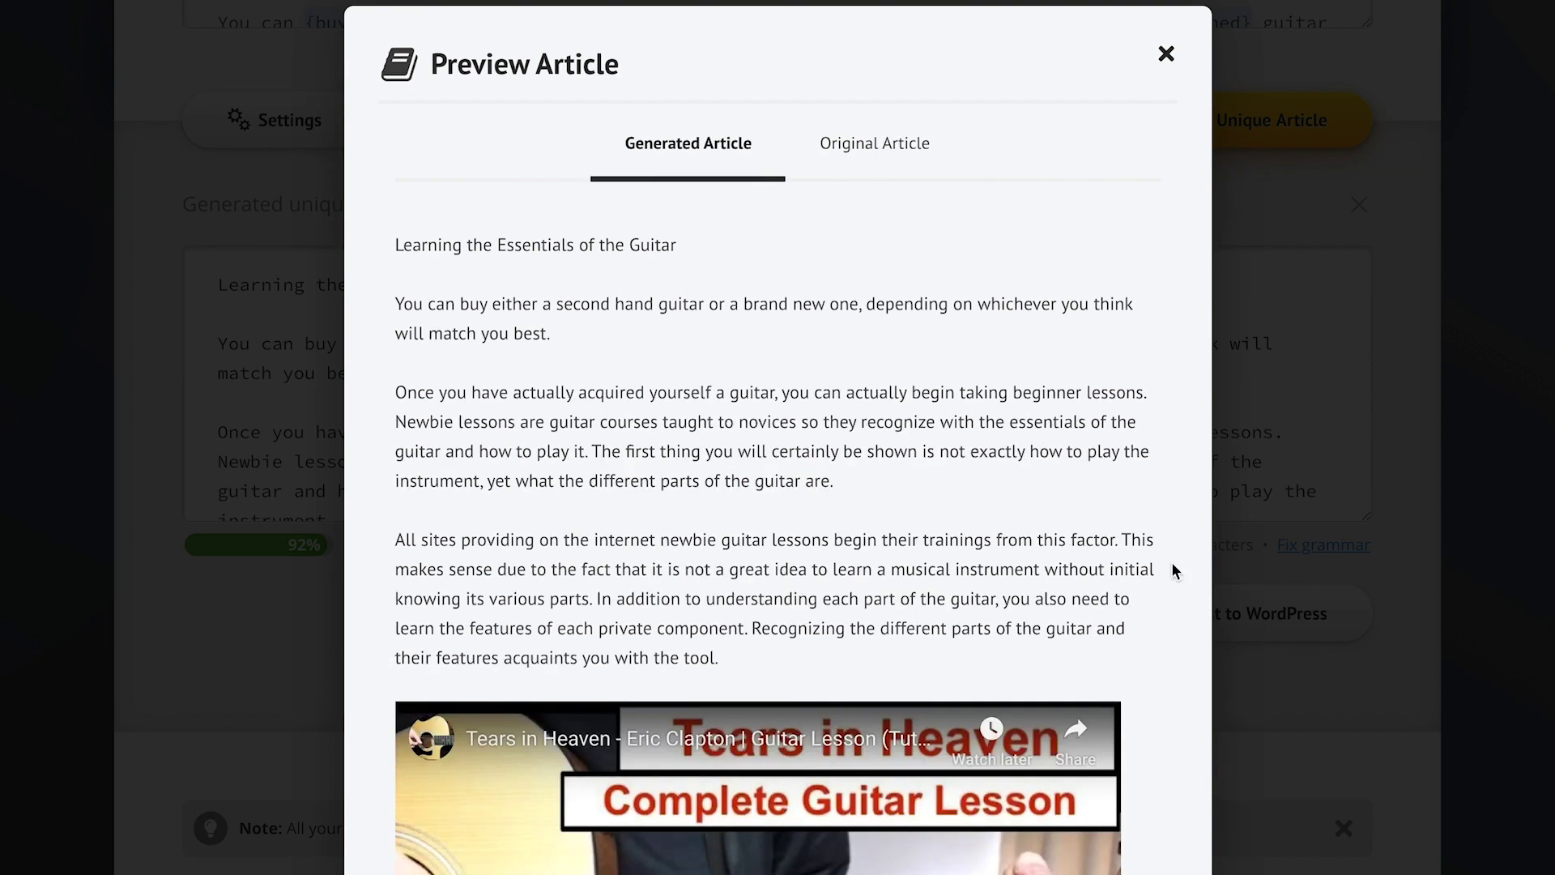
click(1282, 721)
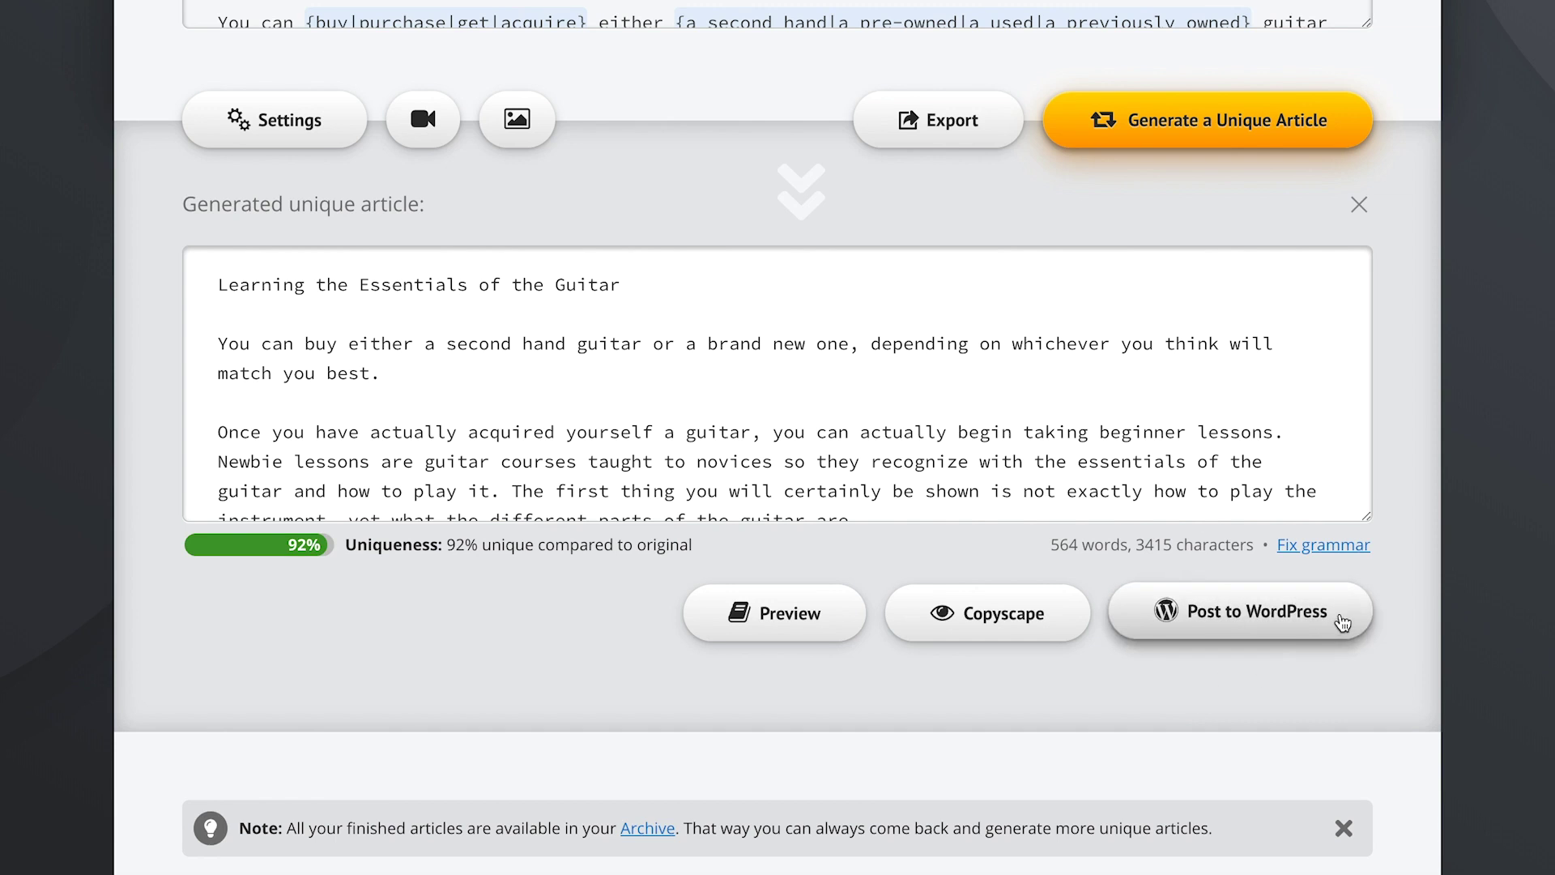
Step: Publish the generated article right away on the connected WordPress website and go to that website
click(1344, 619)
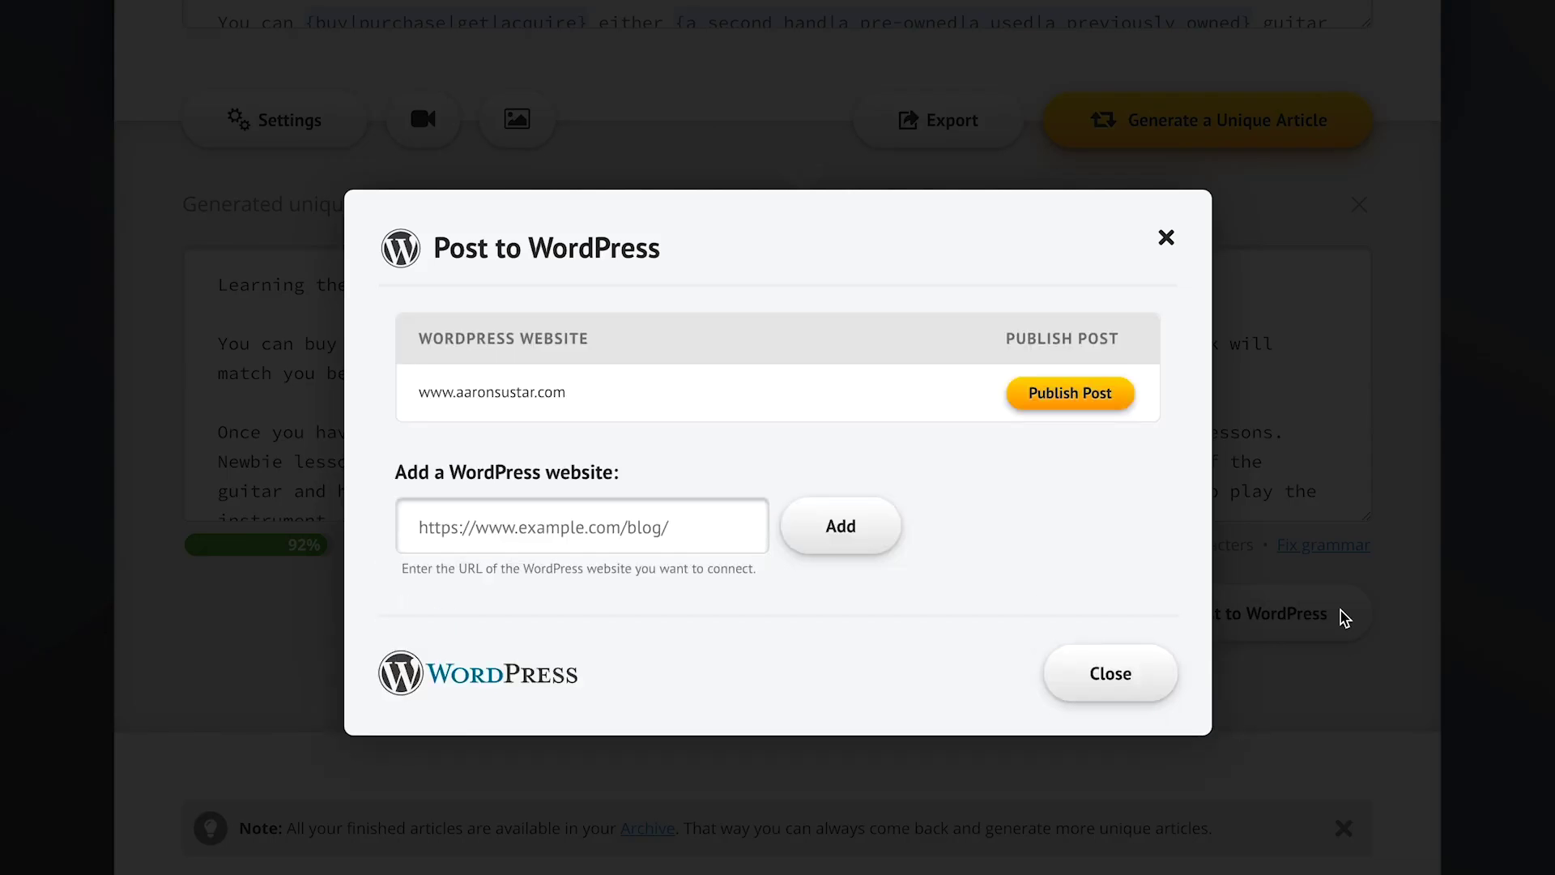
mouse_move(764, 409)
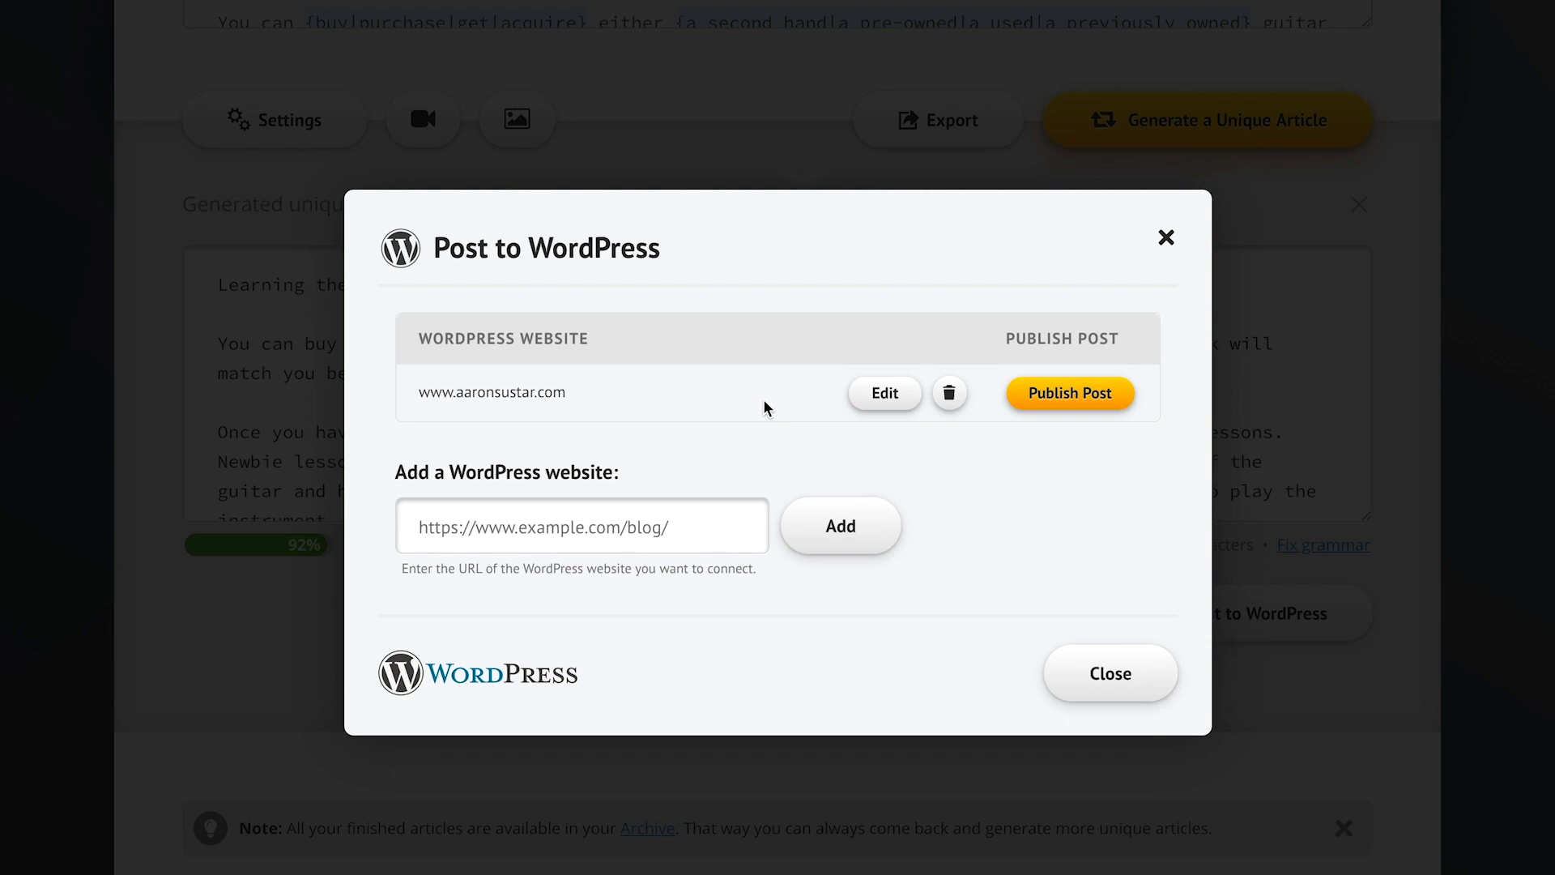
click(1093, 395)
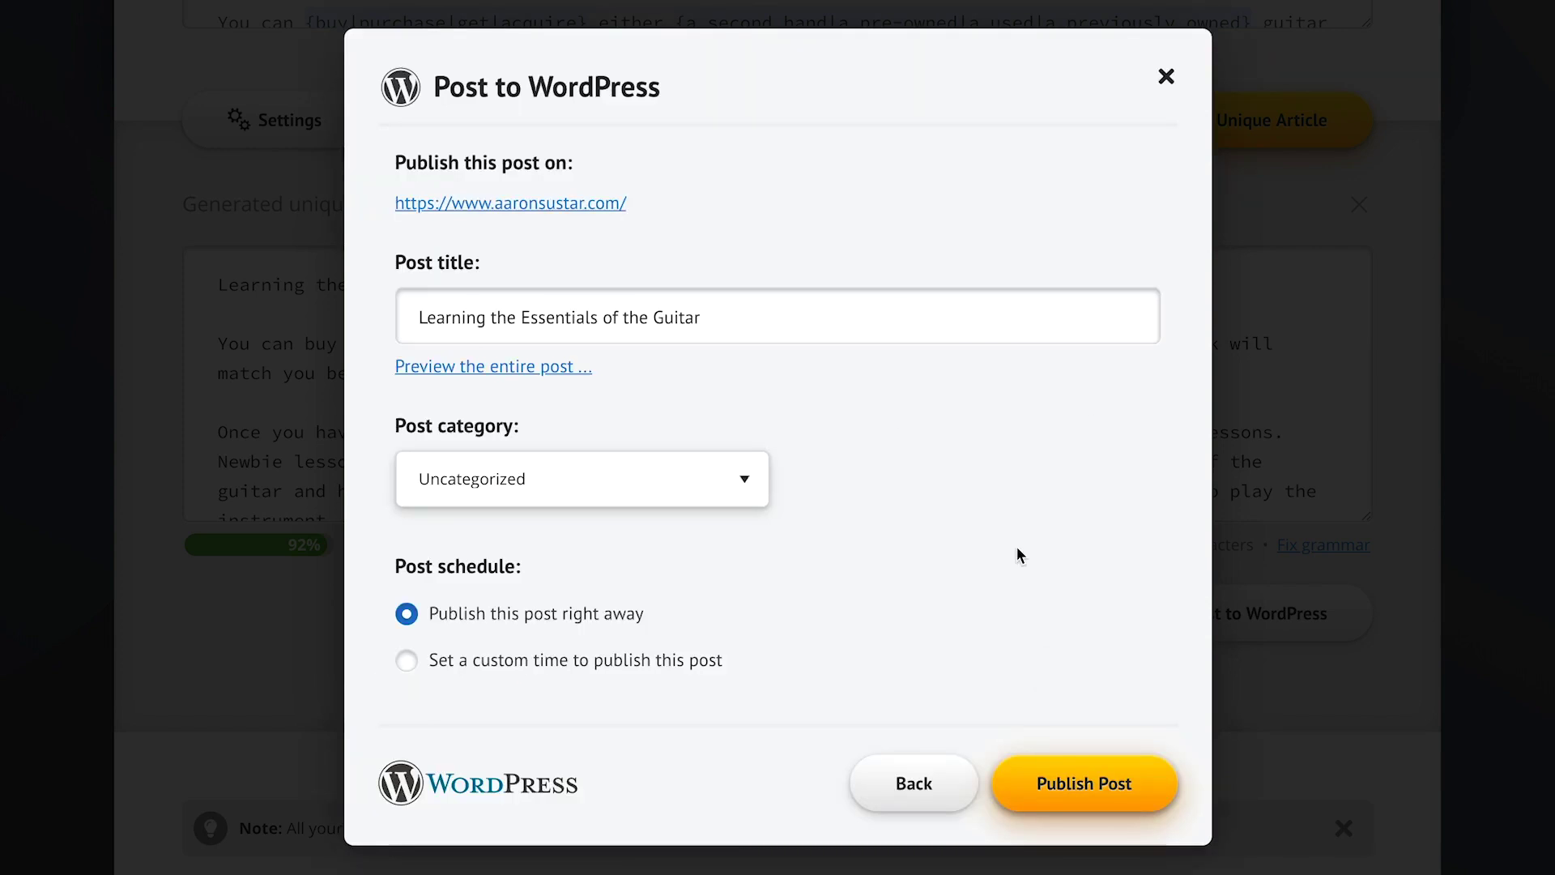
click(1088, 782)
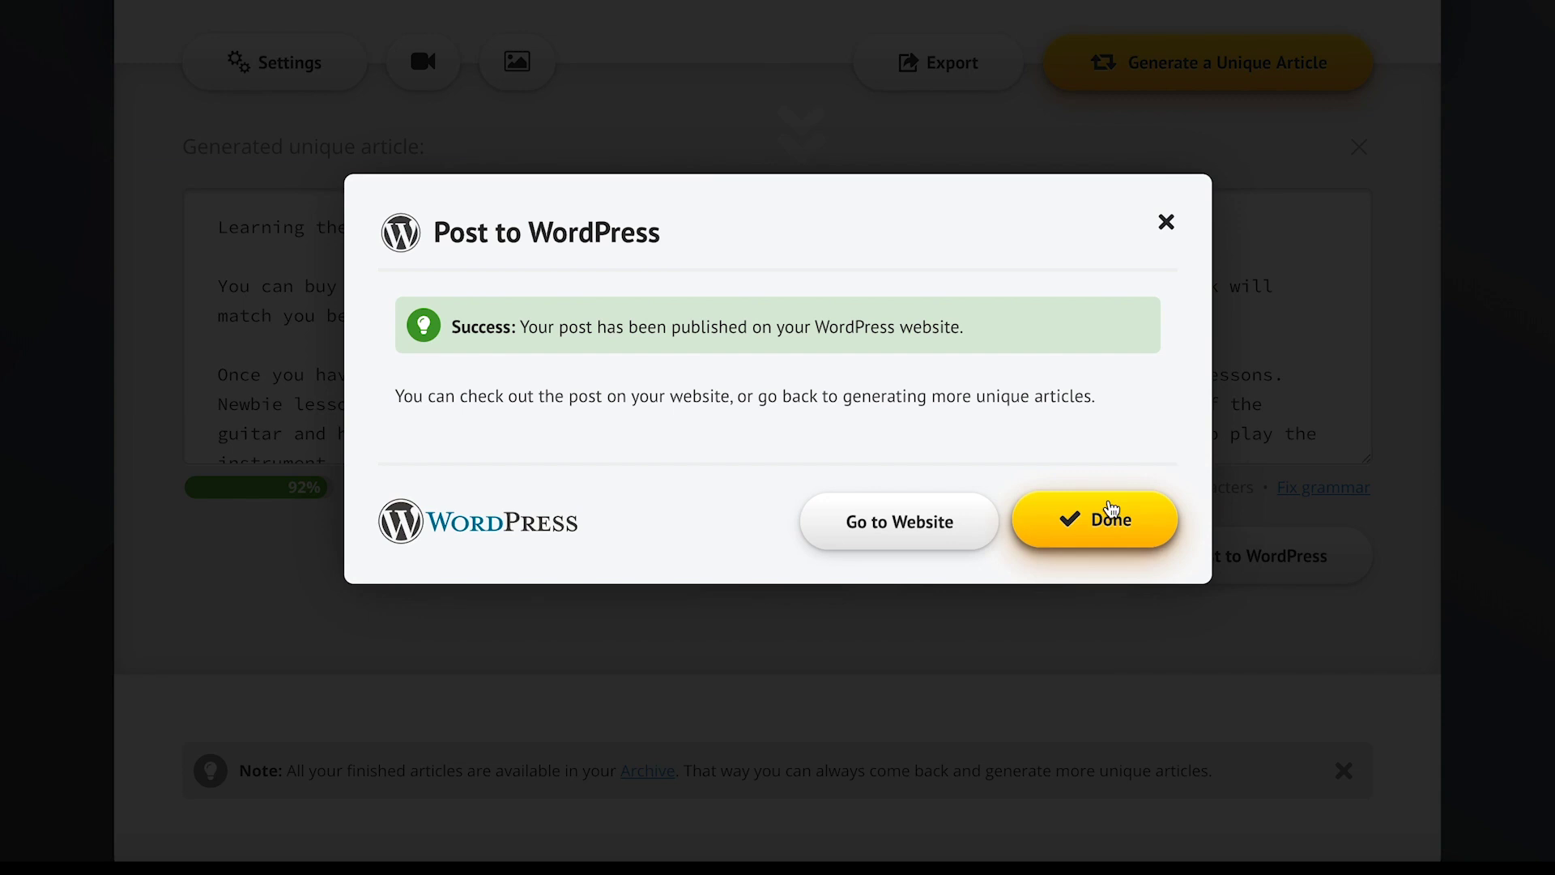
click(929, 523)
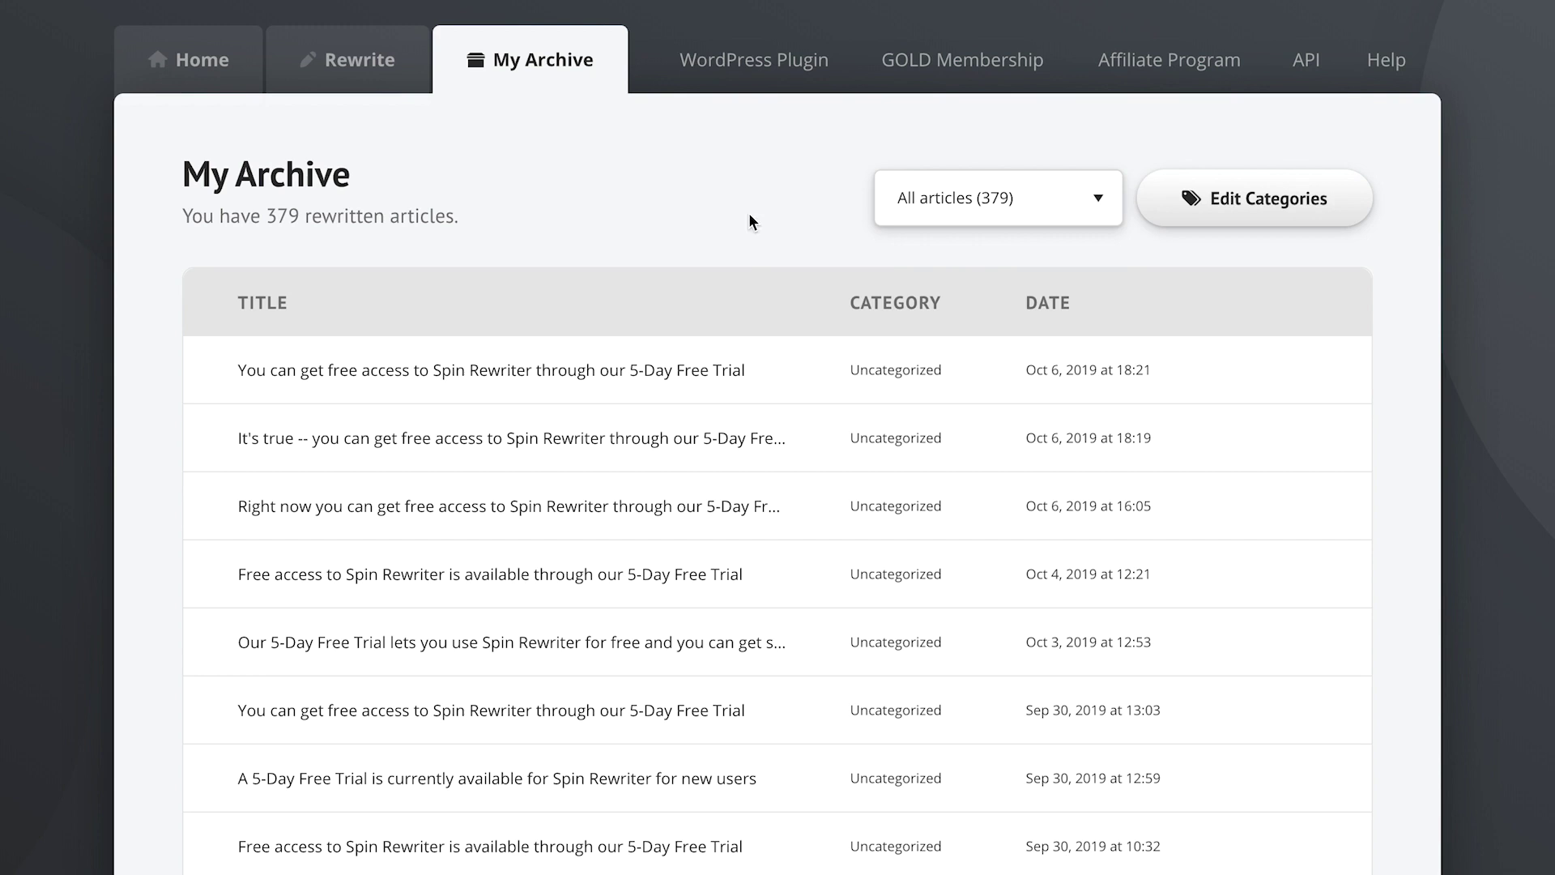
Step: Check the category filter options in the archive of rewritten articles and select all listed articles
click(982, 207)
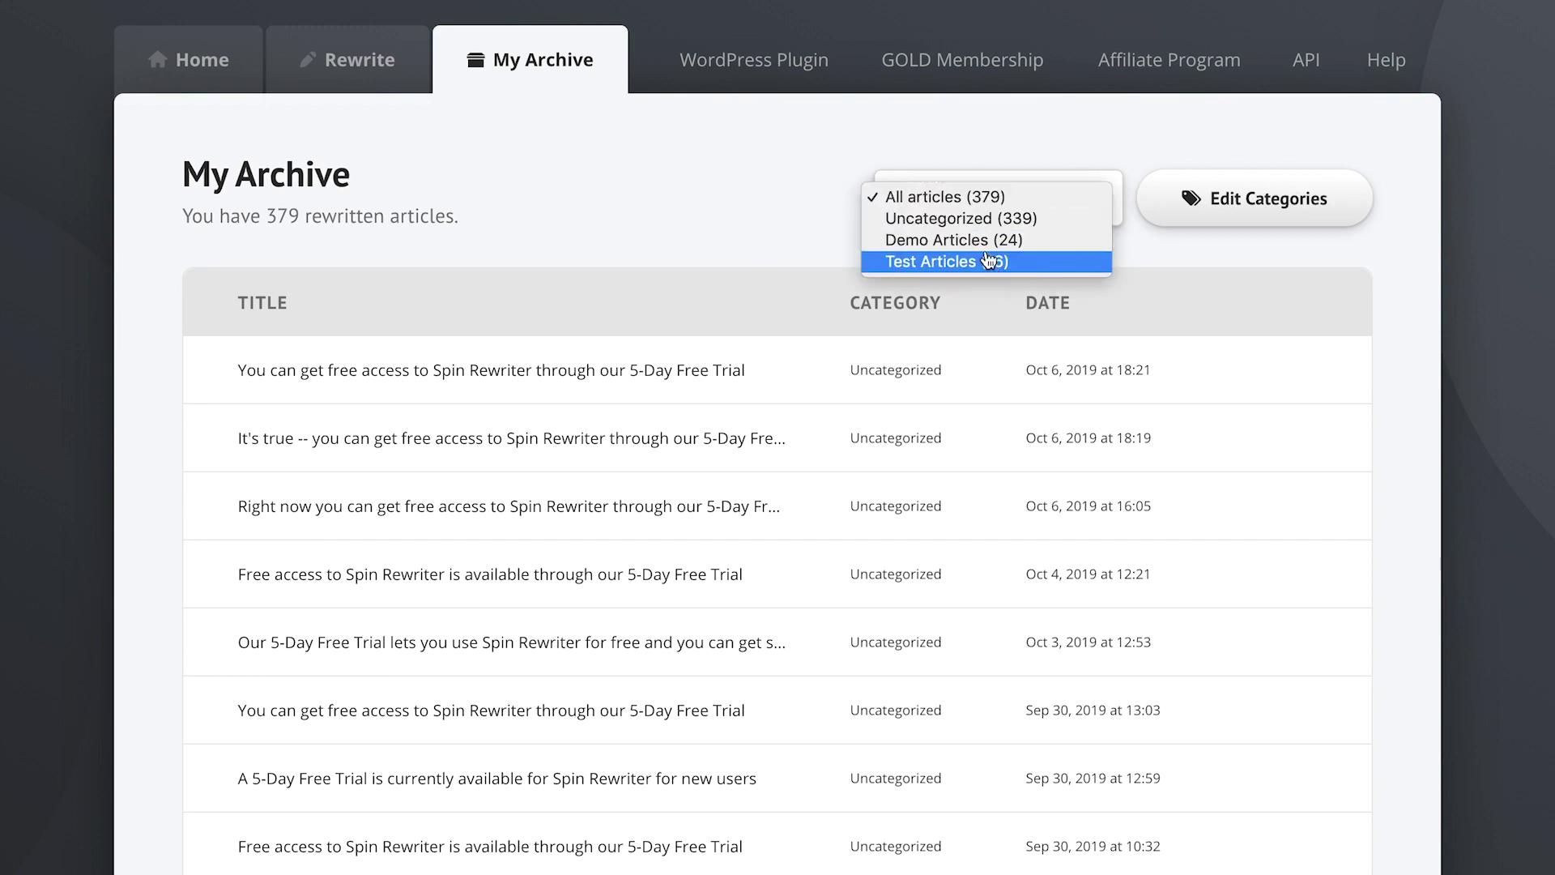
click(727, 211)
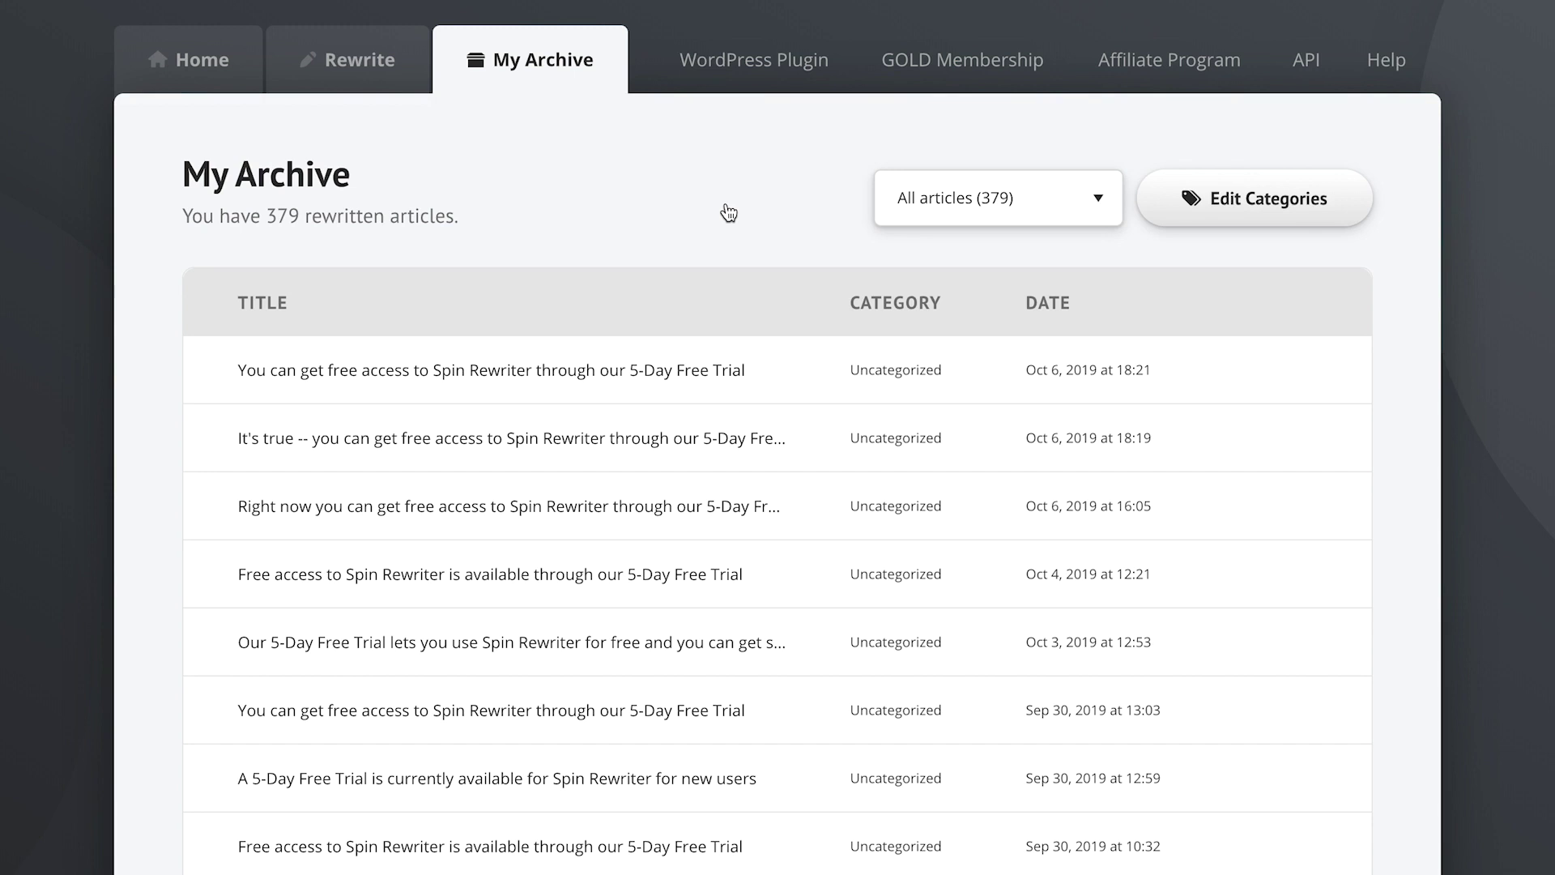
click(212, 301)
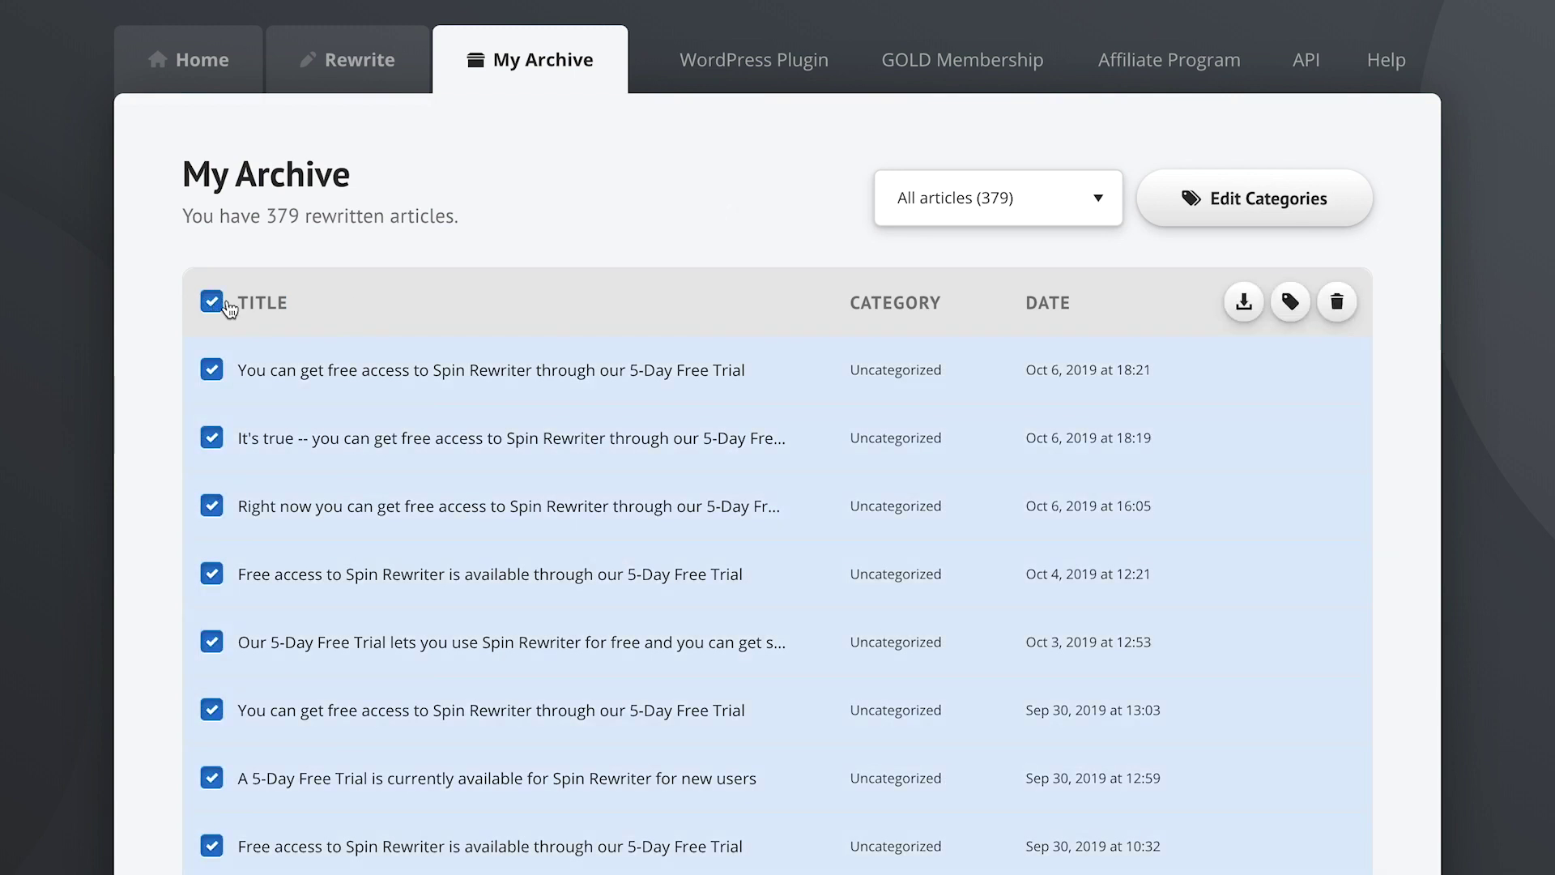